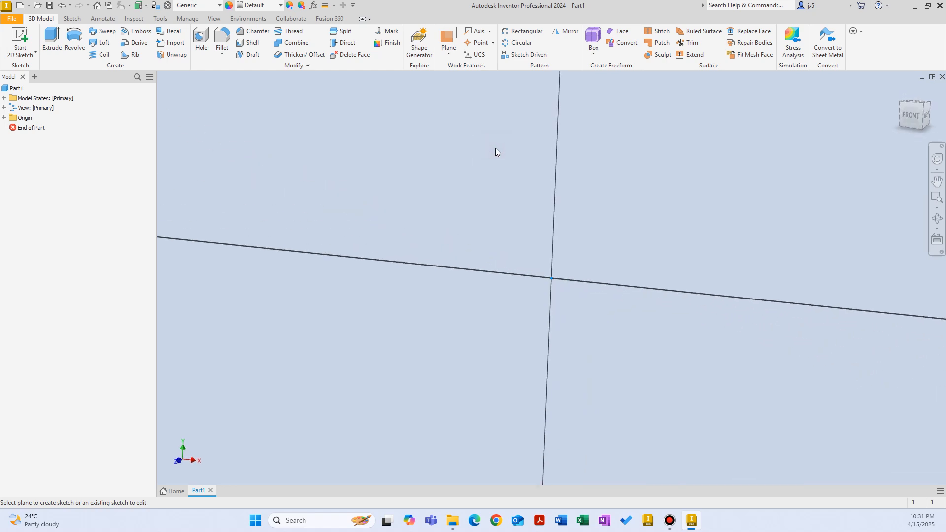
- Sketch a two-point rectangle above and to the right of the sketch origin, and reposition the whole rectangle freehand farther up and right
middle_click_drag(614, 223, 350, 338)
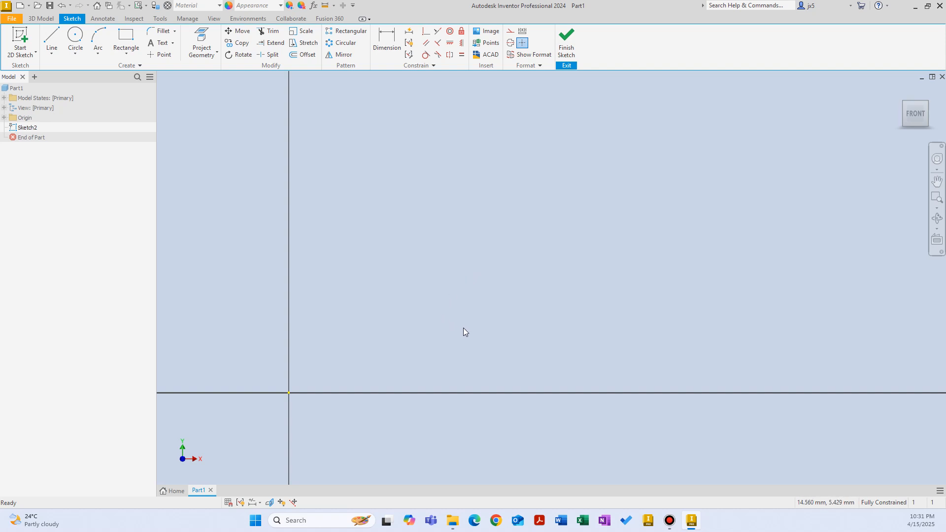
scroll(463, 331, "down", 2)
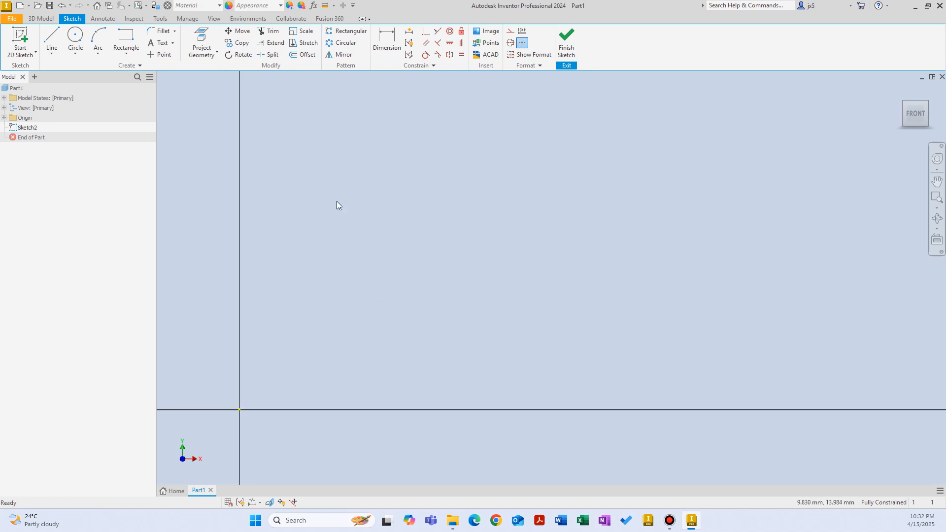
right_click(317, 245)
left_click(342, 261)
left_click(302, 317)
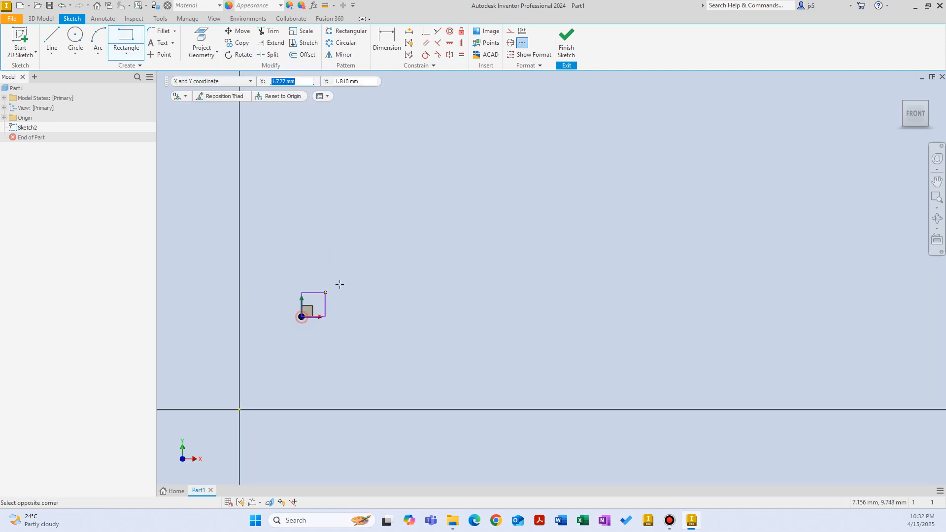
left_click(502, 195)
right_click(413, 235)
left_click(416, 265)
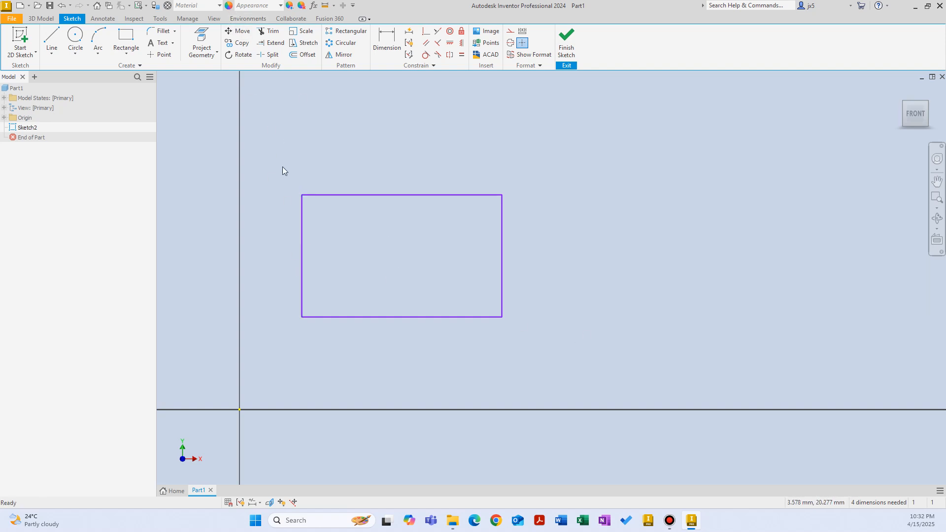
left_click_drag(271, 160, 593, 372)
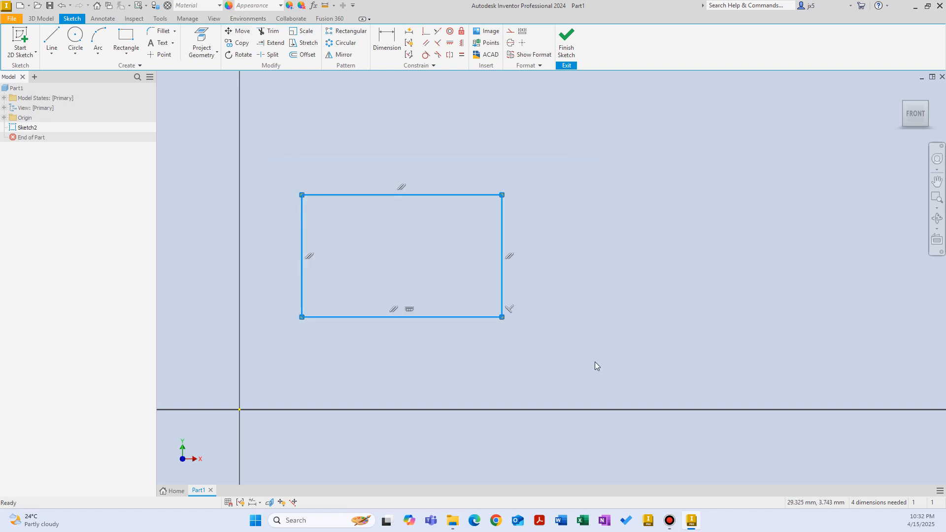
left_click_drag(373, 197, 534, 163)
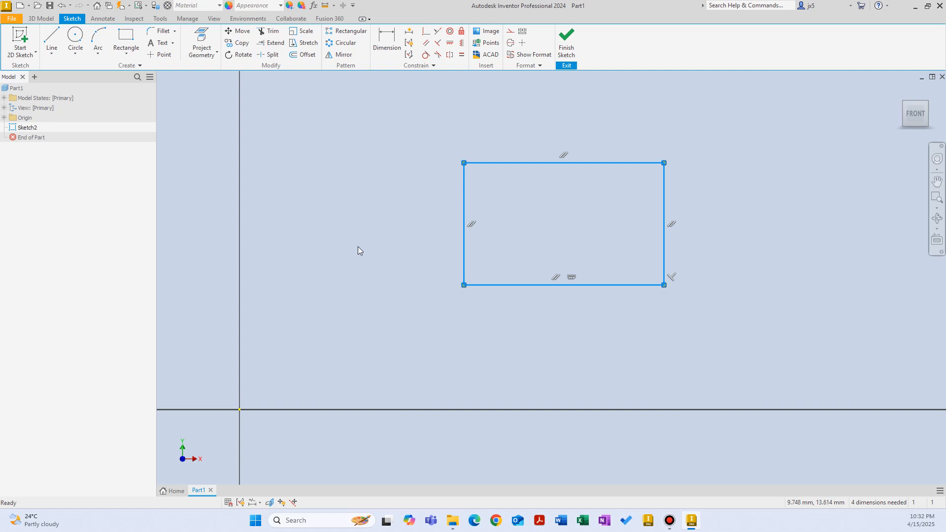
- Move the whole rectangle 20 mm in X and 20 mm in Y from its lower-left corner, using the Move tool with precise input
left_click(241, 31)
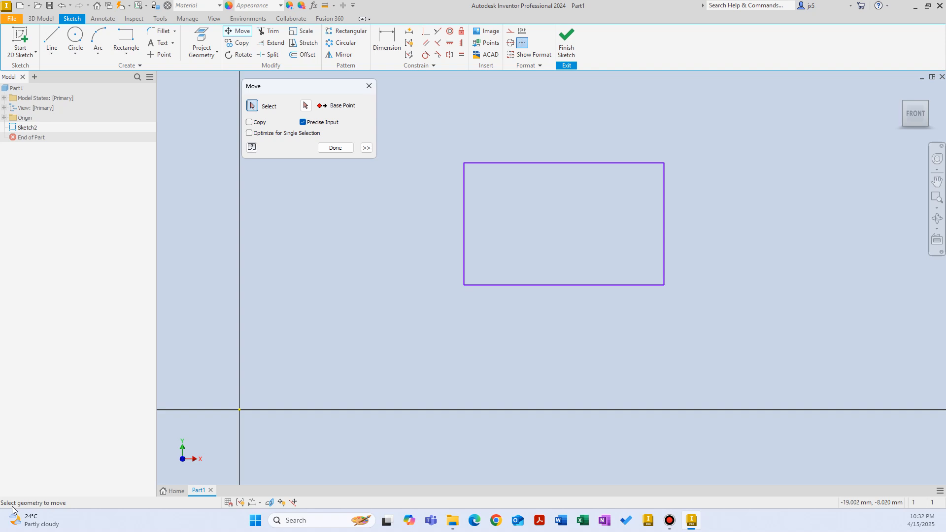
left_click_drag(430, 123, 748, 318)
left_click(305, 106)
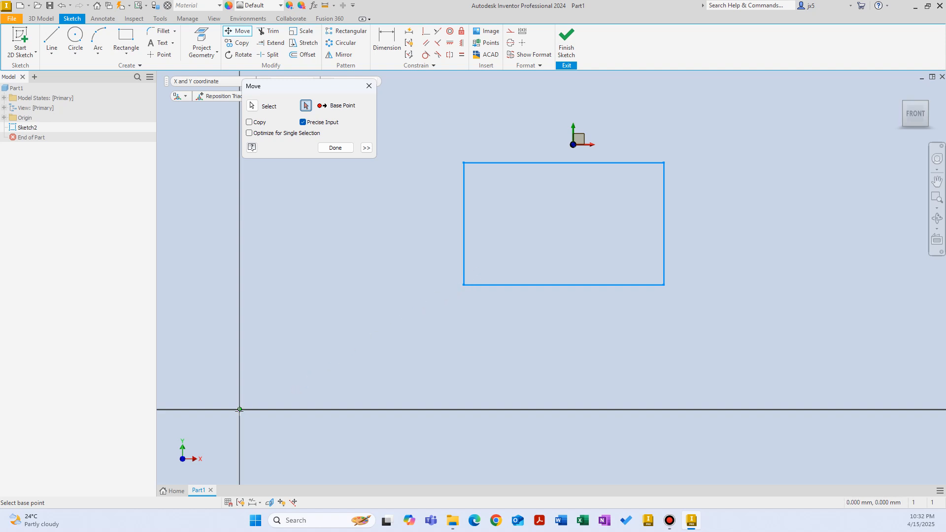
left_click(464, 284)
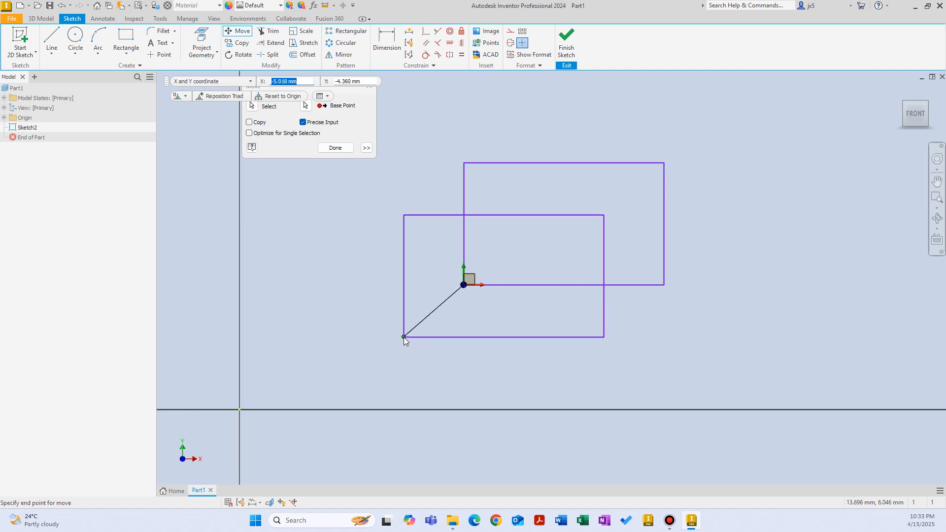
left_click(312, 124)
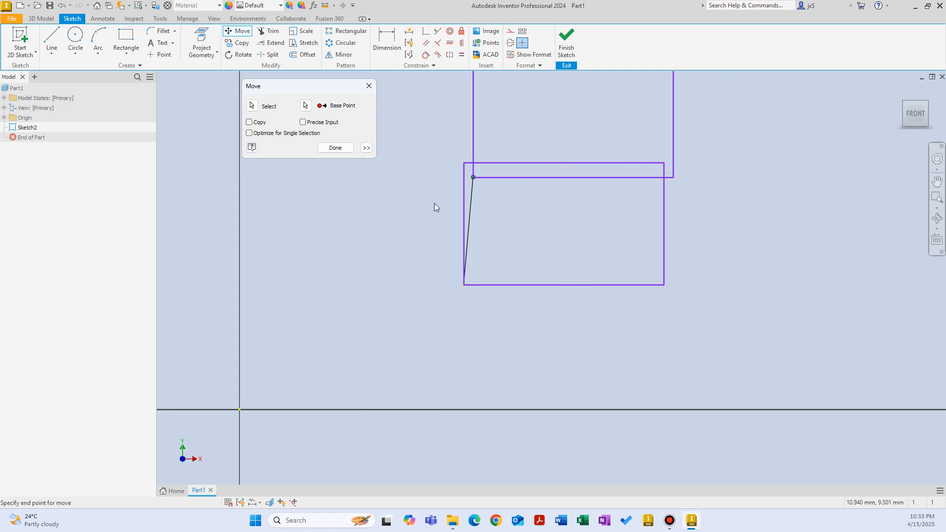
left_click(303, 123)
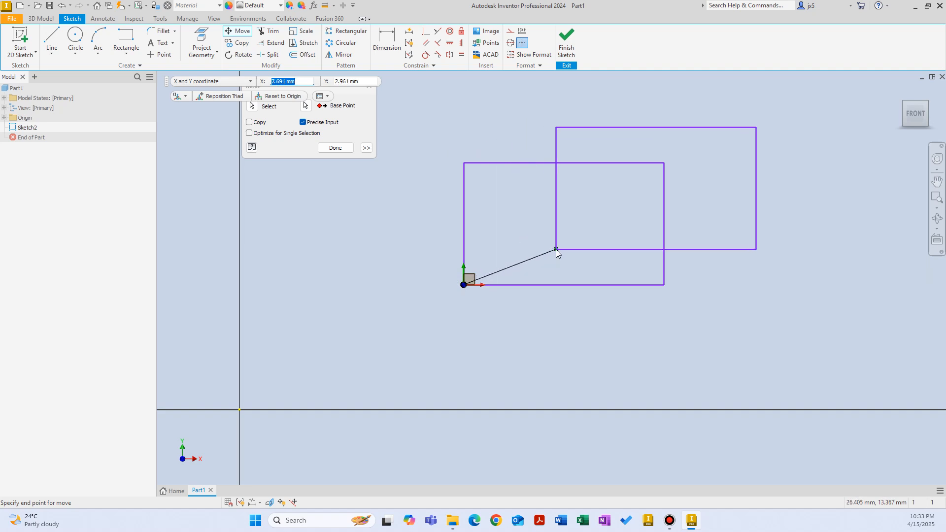
type("20")
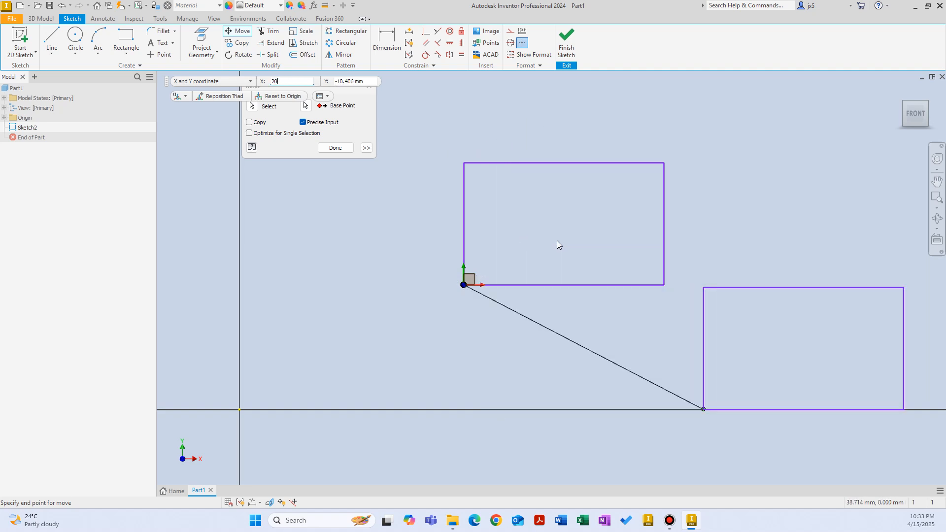
key("Tab")
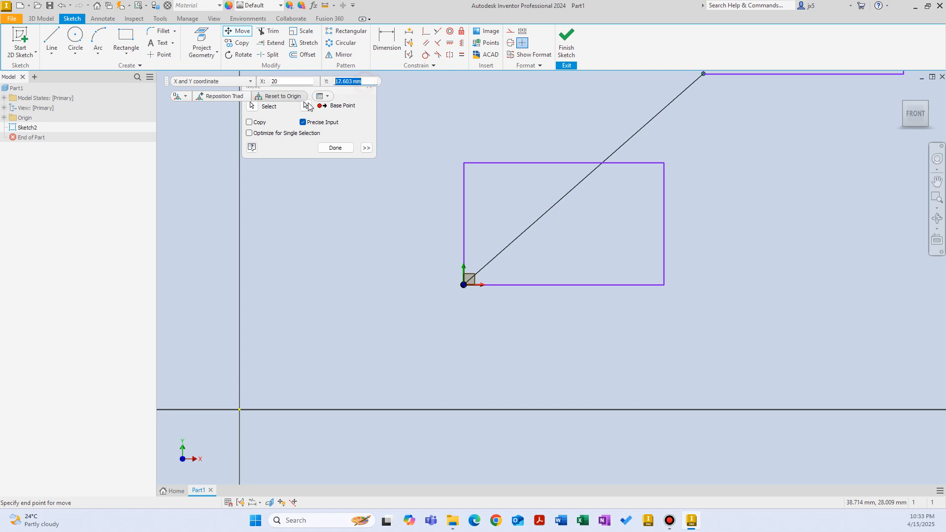
type("20")
scroll(622, 184, "down", 3)
middle_click_drag(621, 185, 460, 288)
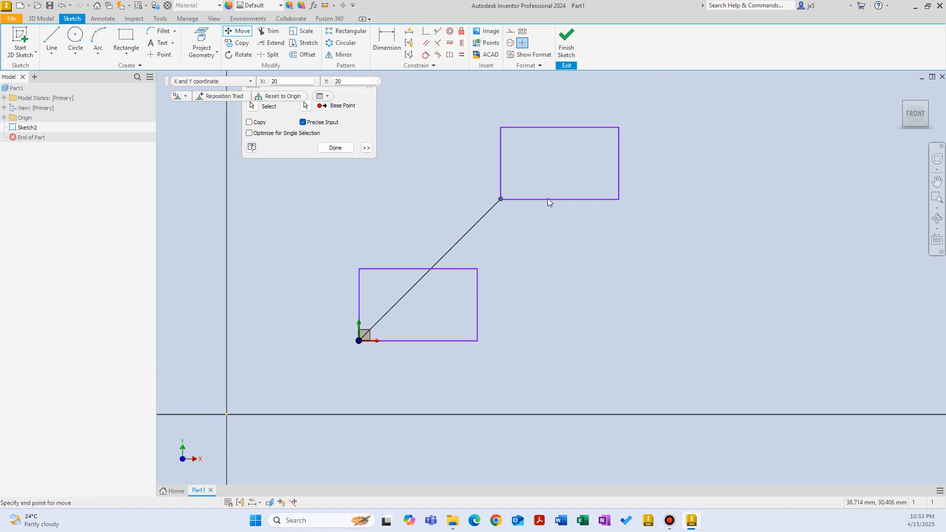
key("Return")
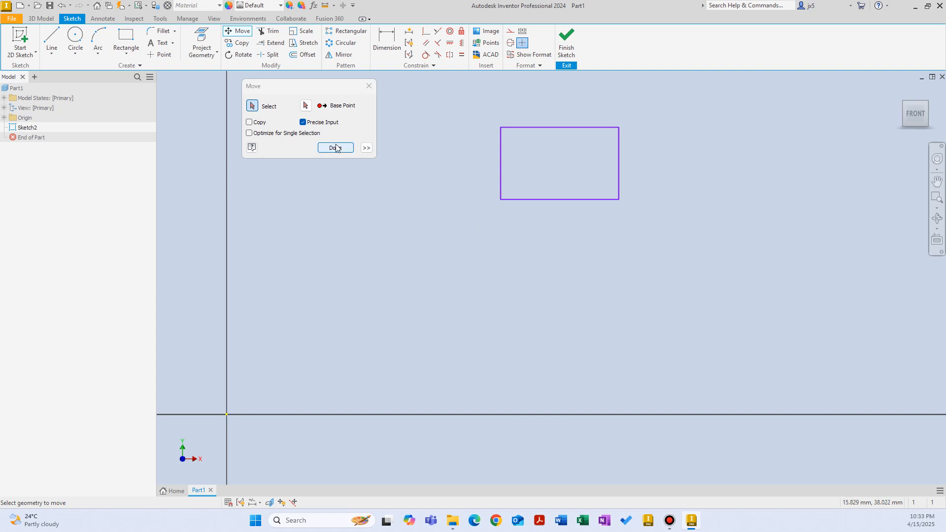
- Copy the rectangle with the Move tool's Copy option from its lower-left corner to about 25 mm left and 14 mm down
left_click(335, 229)
left_click(250, 122)
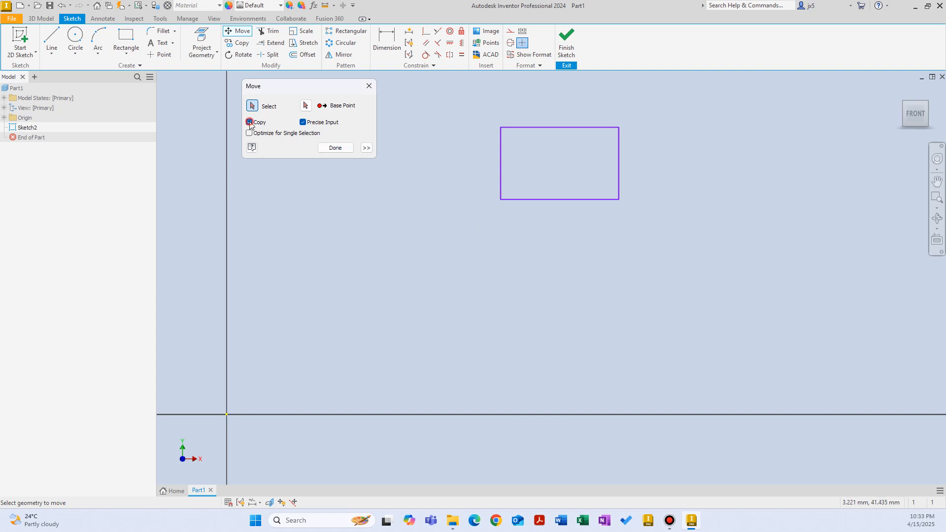
middle_click_drag(467, 186, 385, 270)
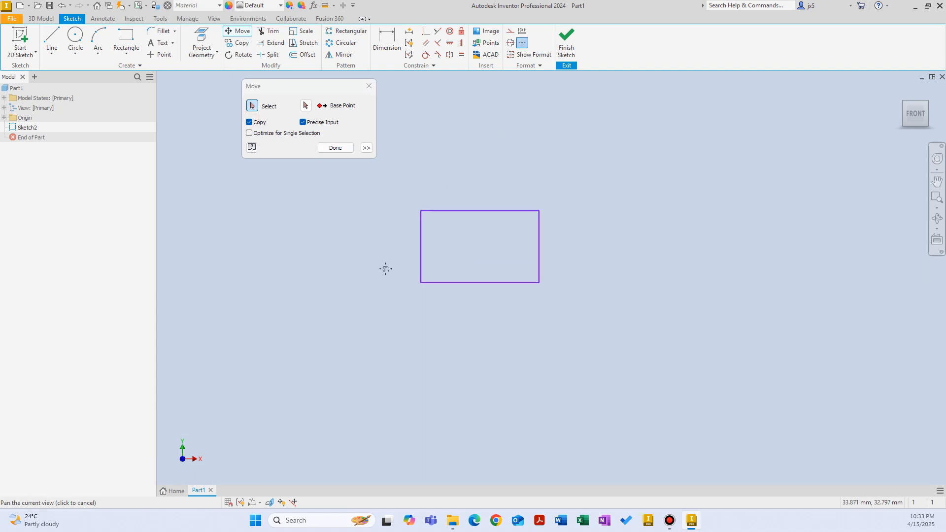
left_click_drag(386, 186, 569, 310)
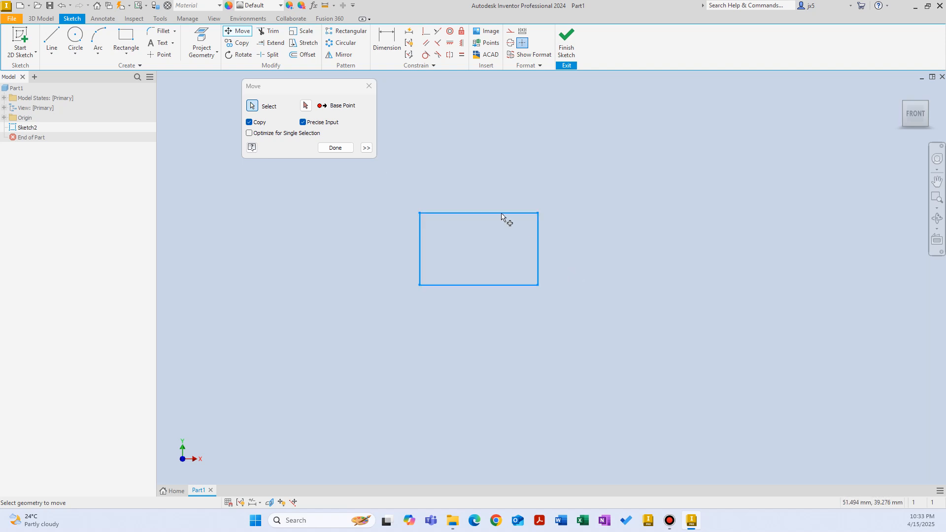
left_click(305, 106)
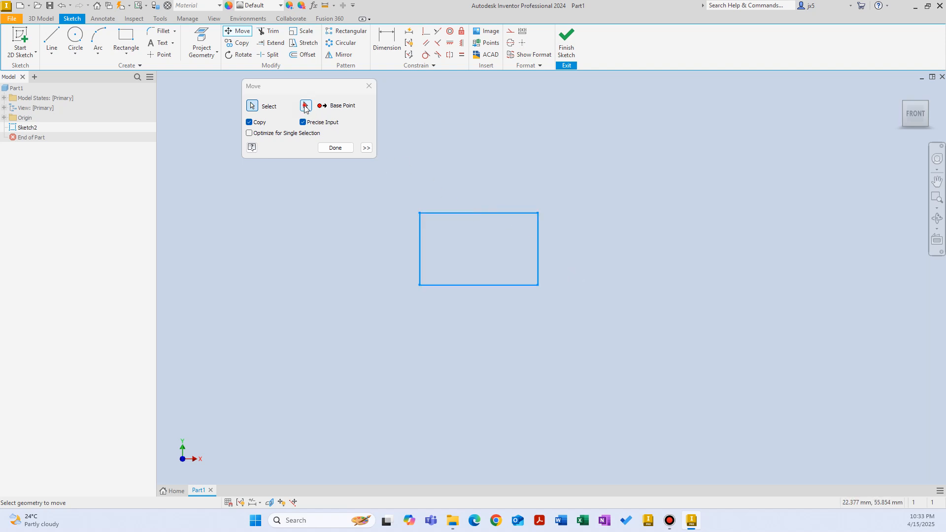
left_click(419, 285)
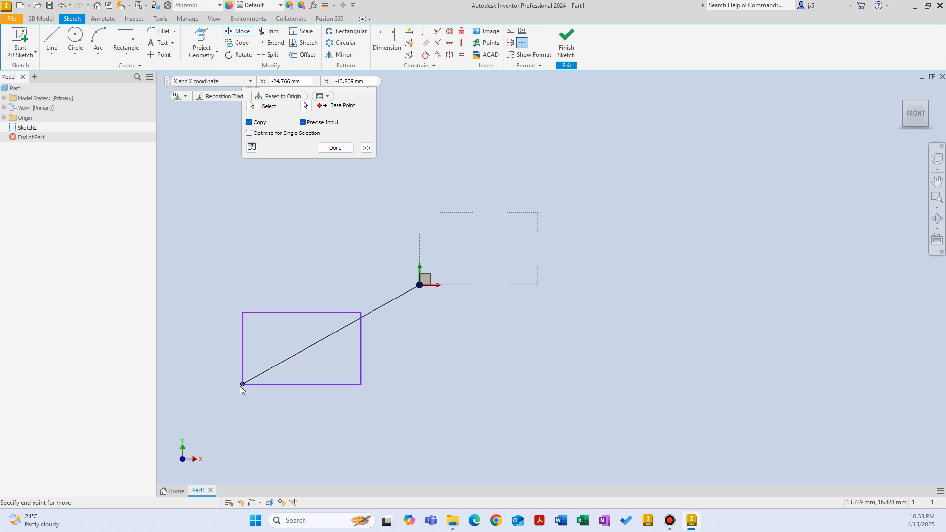
left_click(238, 388)
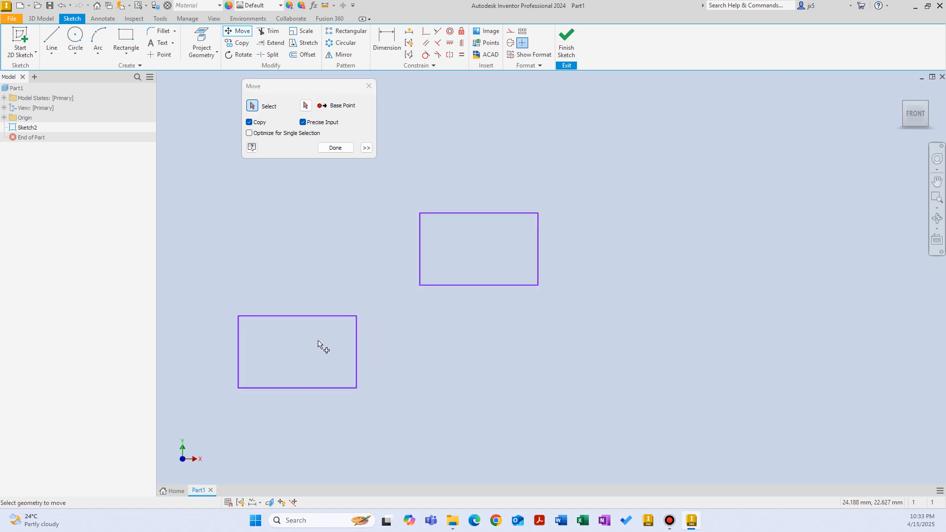
mouse_move(350, 362)
middle_mouse_down()
mouse_move(469, 289)
mouse_move(465, 304)
middle_mouse_up()
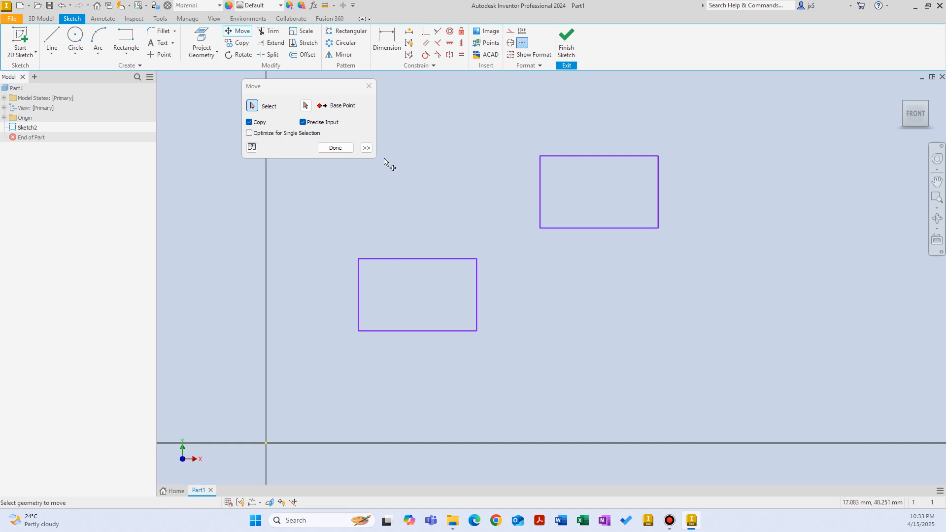
left_click(351, 148)
- Delete both rectangles and sketch a new two-point rectangle above and to the right of the sketch origin
left_click_drag(303, 105, 843, 397)
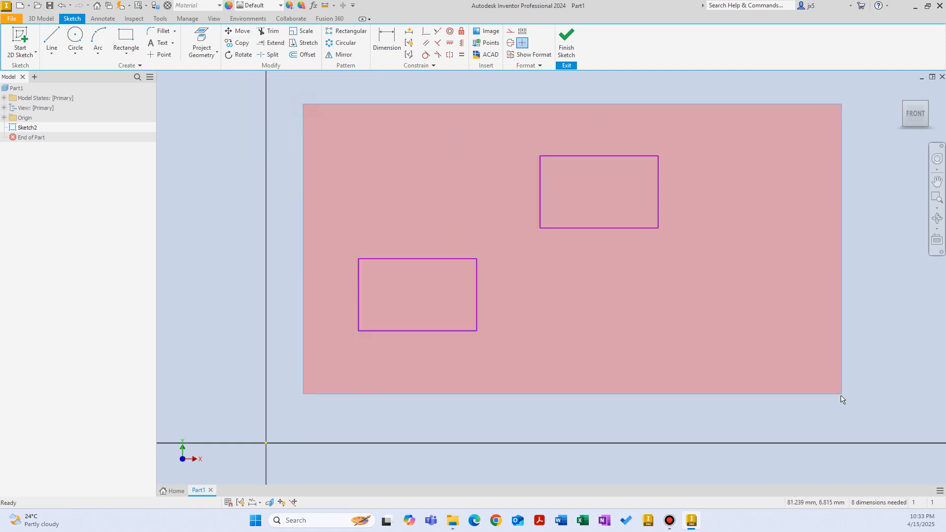
key("Delete")
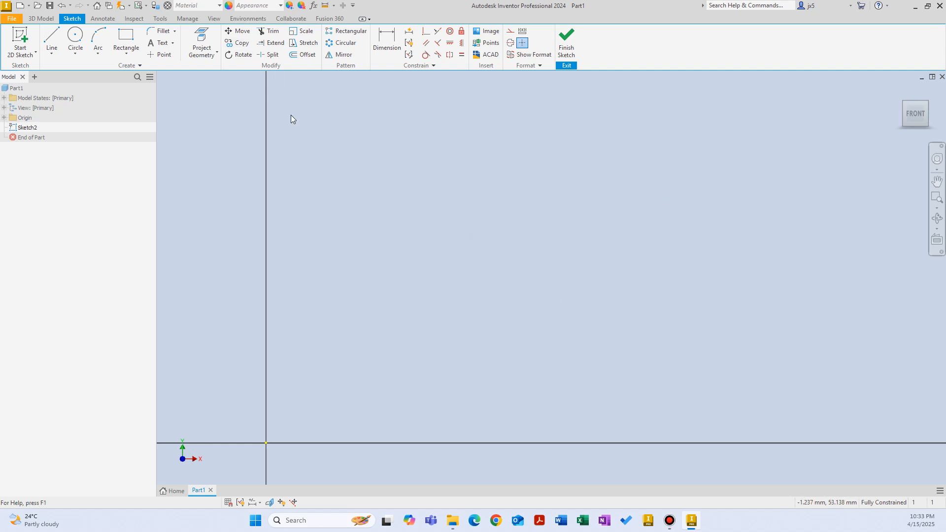
right_click(359, 199)
left_click(389, 186)
left_click(337, 295)
left_click(466, 237)
right_click(502, 192)
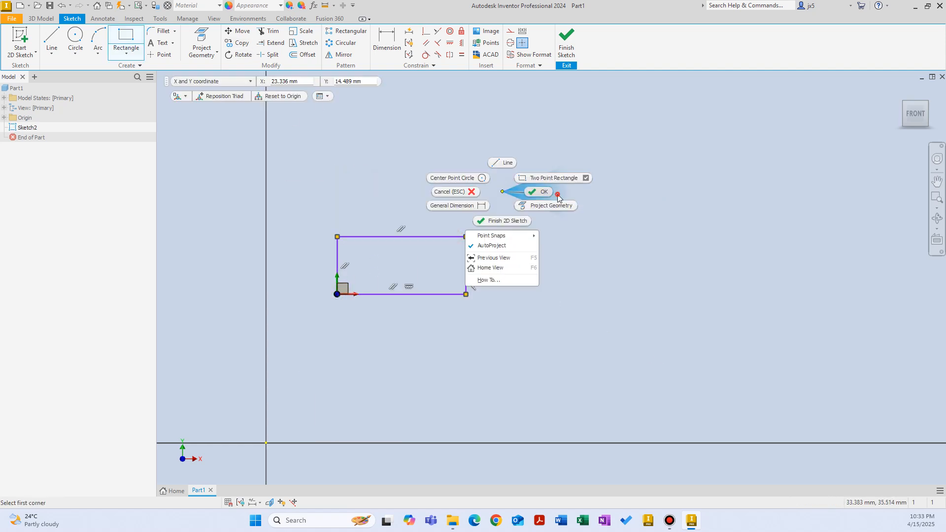
left_click(557, 194)
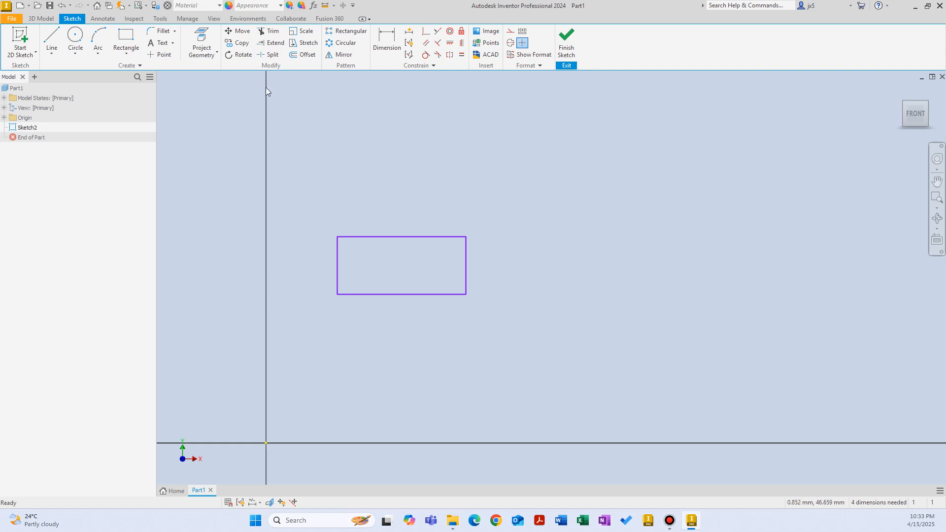
- Copy the entire rectangle to the clipboard, paste a duplicate above and to its right, and delete the duplicate
left_click_drag(311, 201, 580, 371)
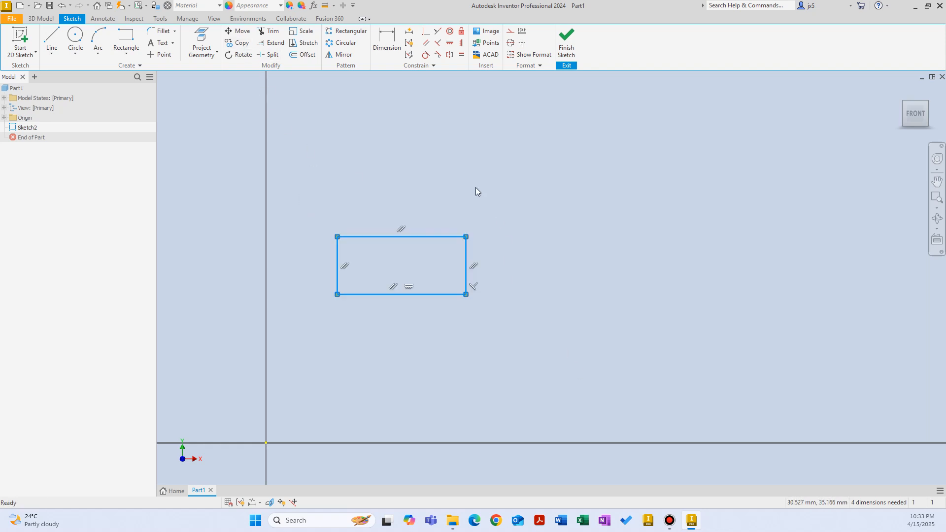
right_click(465, 178)
left_click(546, 243)
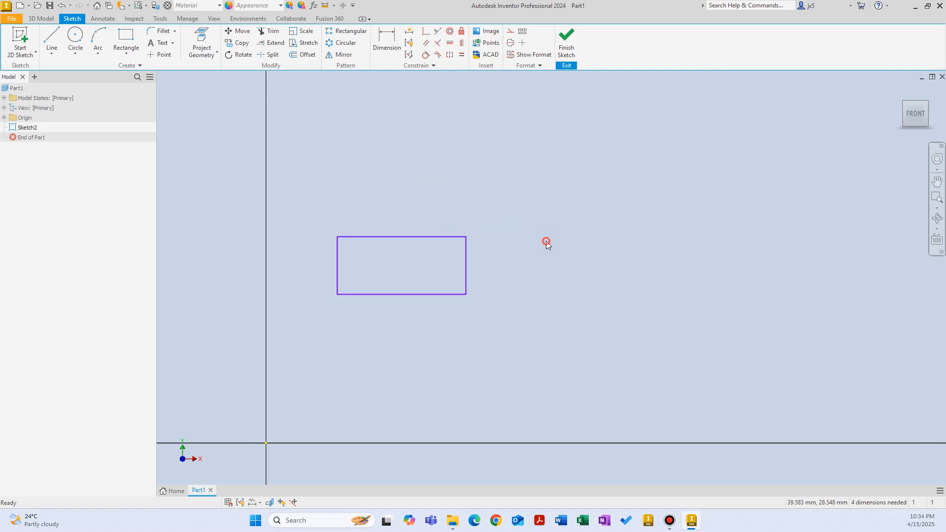
left_click(577, 192)
right_click(574, 200)
left_click(563, 257)
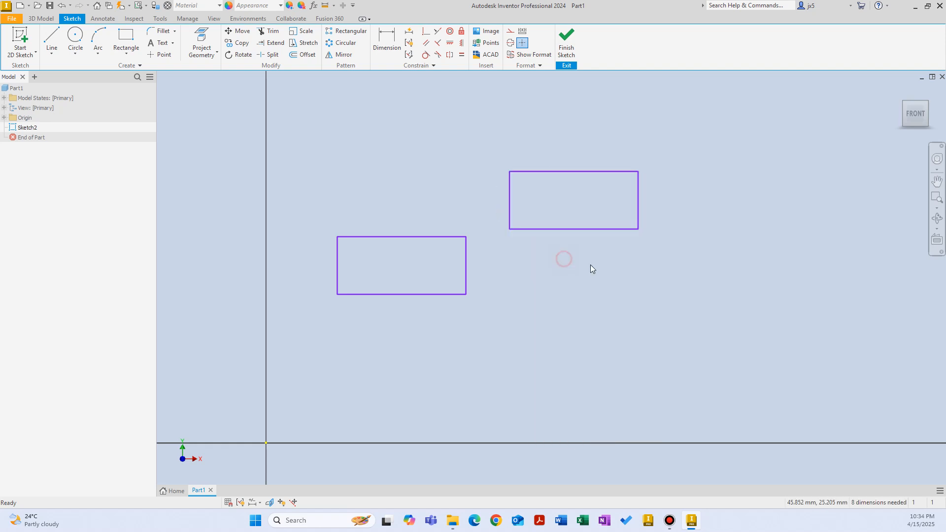
left_click_drag(497, 170, 704, 300)
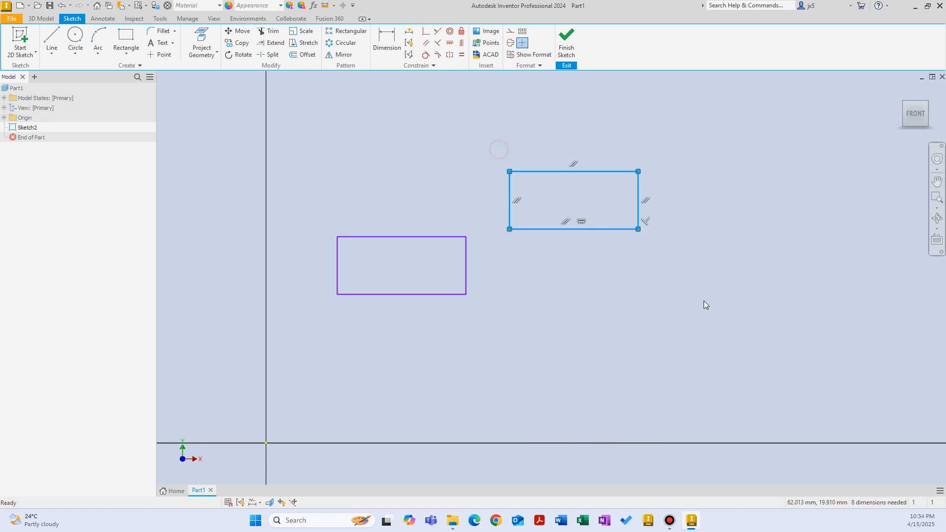
key("Delete")
- Repeat the rectangle's clipboard copy, pasting it slightly farther right of the original, and delete the pasted rectangle
left_click_drag(297, 186, 522, 333)
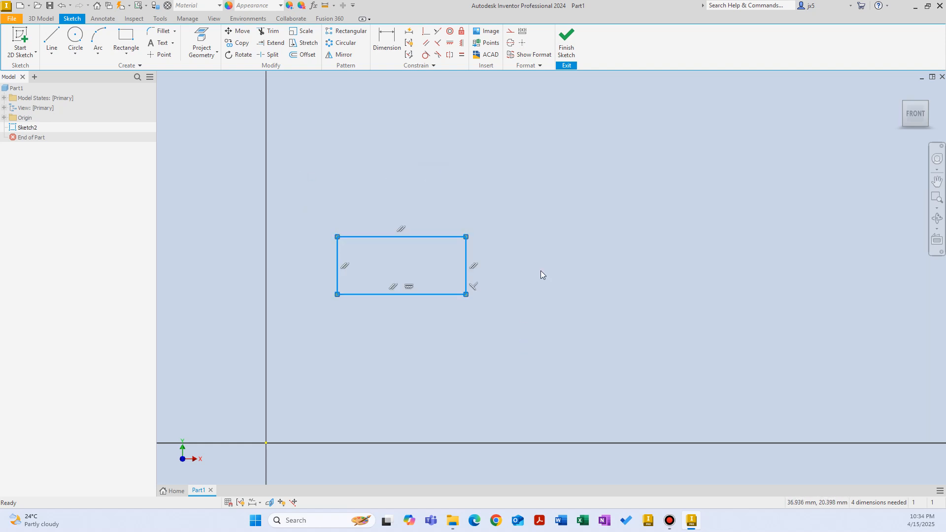
left_click(606, 220)
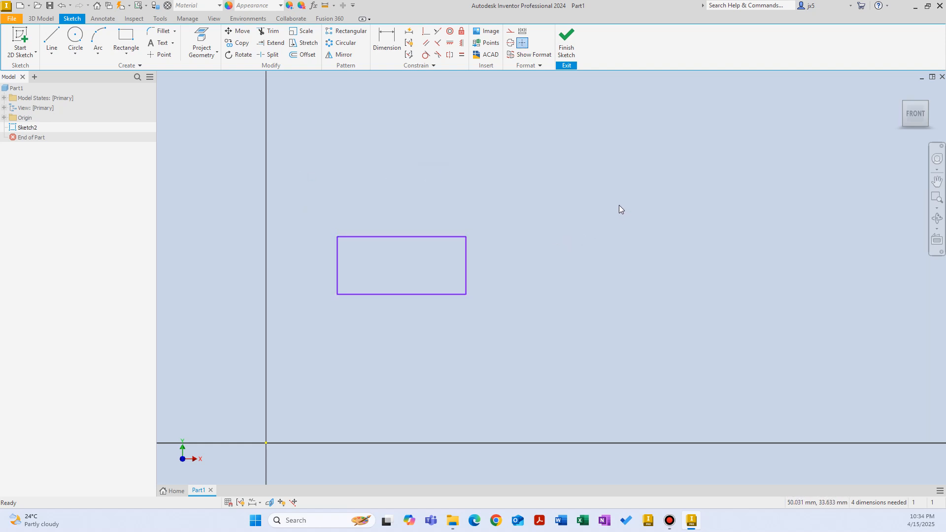
key("ctrl+v")
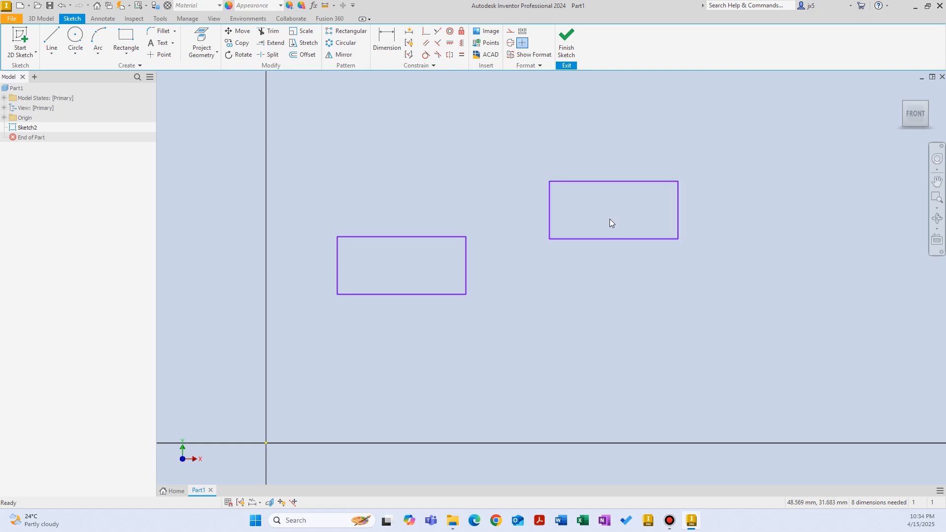
left_click_drag(548, 170, 768, 323)
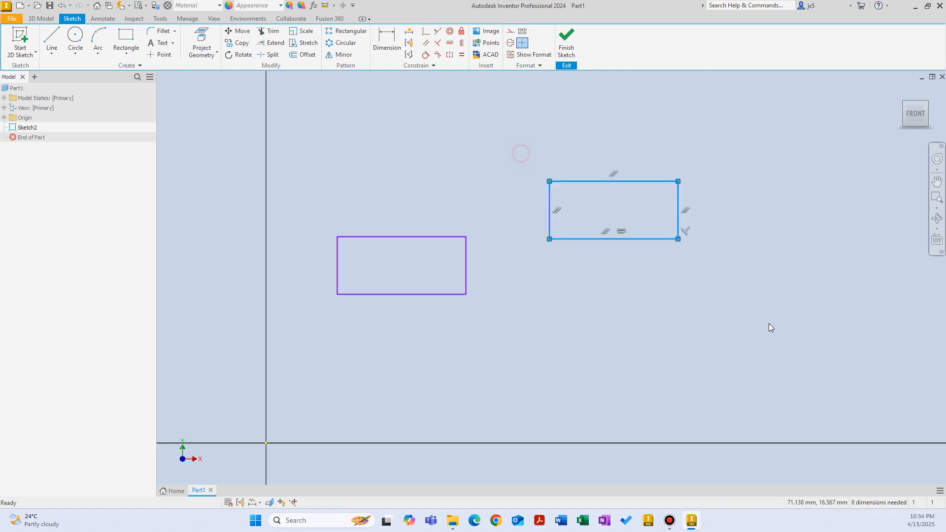
key("Delete")
- Copy the whole rectangle with the Copy tool from its lower-left corner, placing the duplicate 20 mm across and 20 mm up
left_click(237, 42)
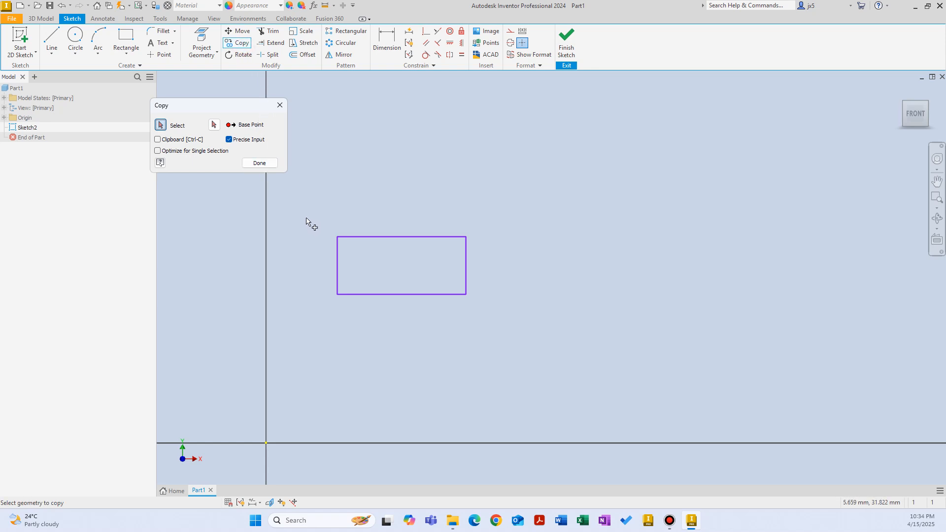
left_click_drag(303, 208, 500, 330)
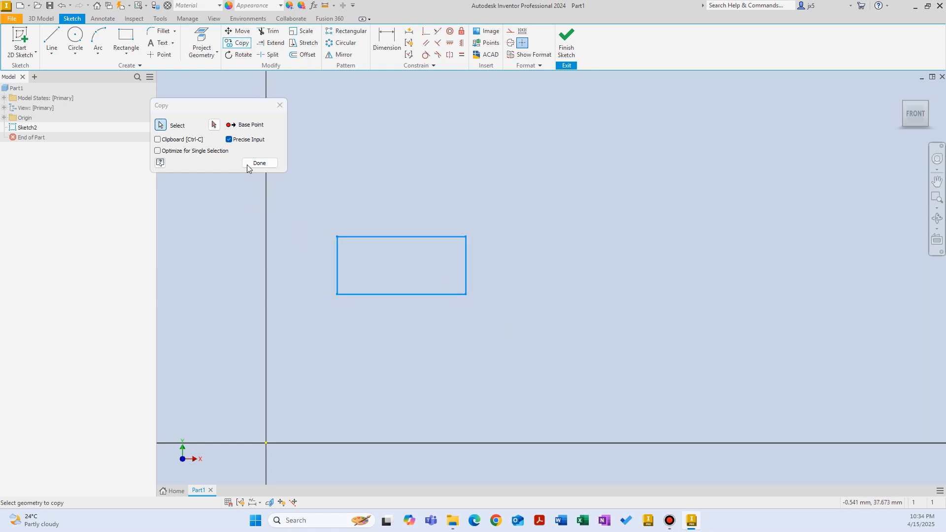
left_click(214, 124)
left_click(337, 294)
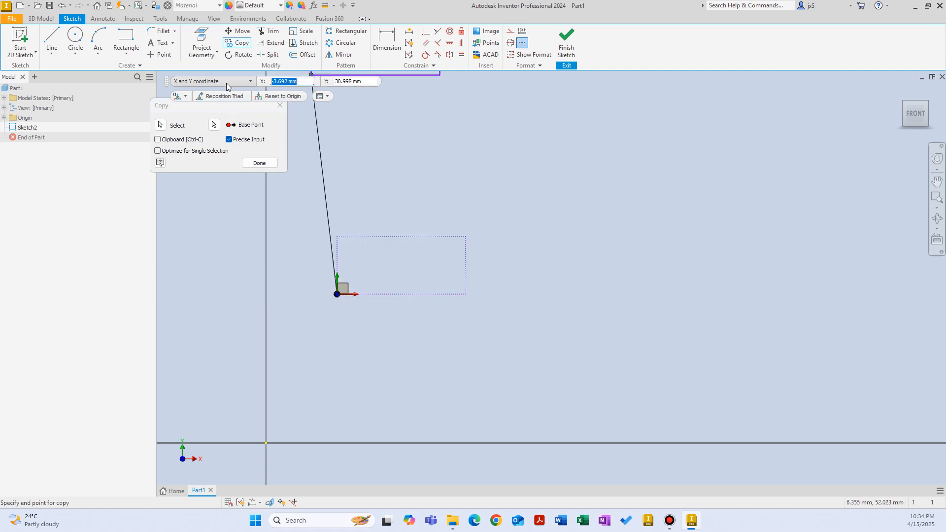
type("2020")
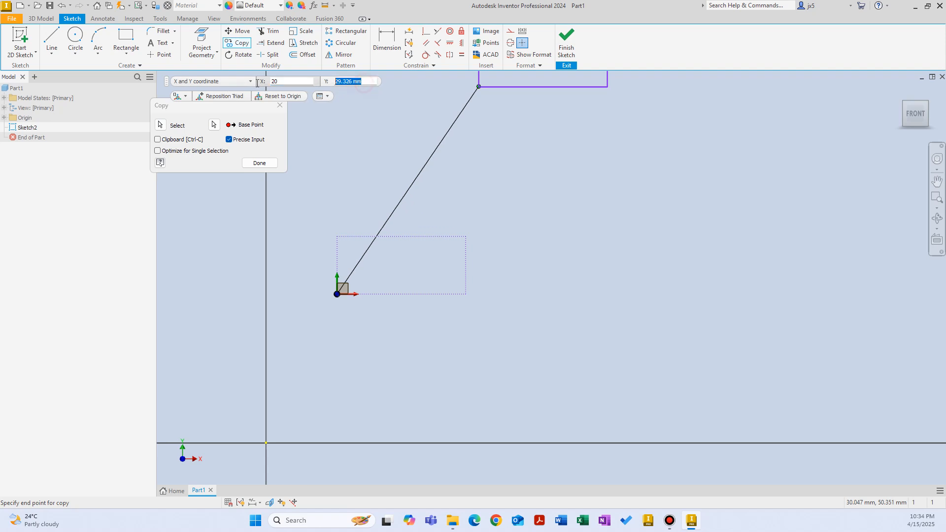
key("Return")
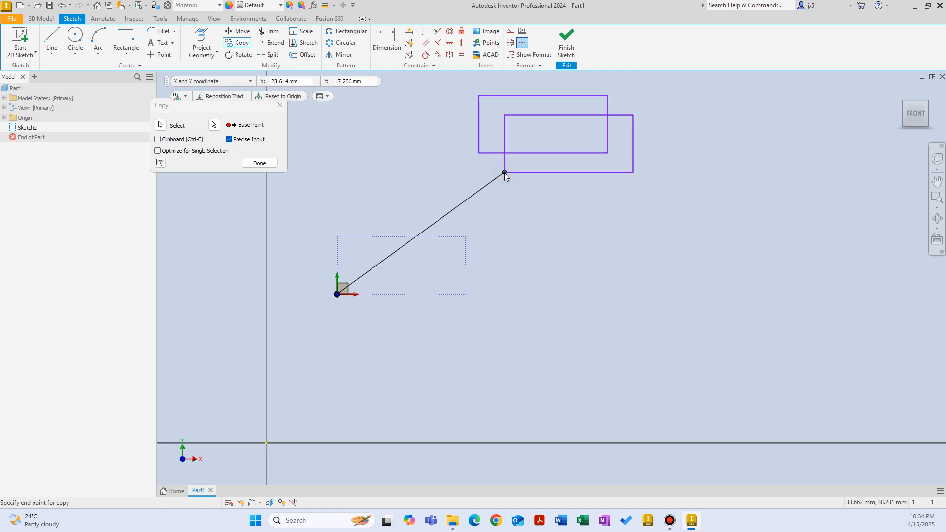
key("Escape")
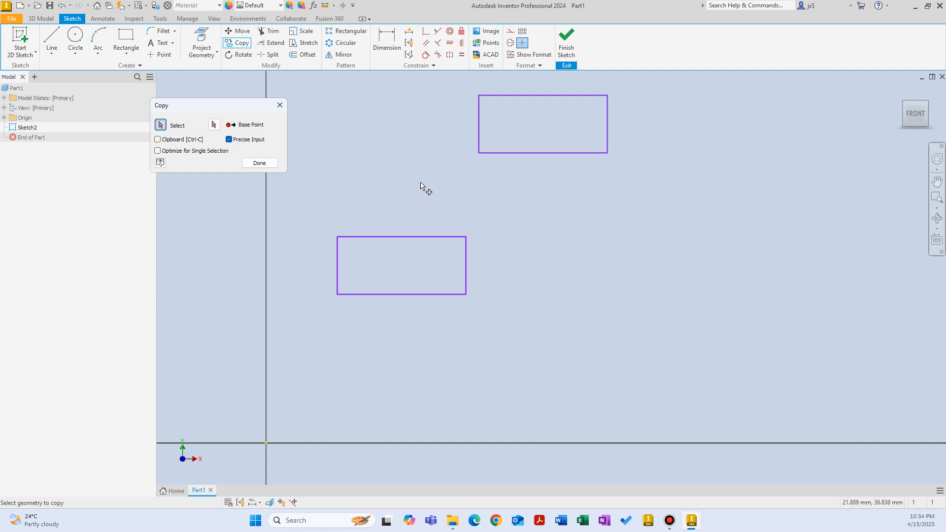
left_click(268, 163)
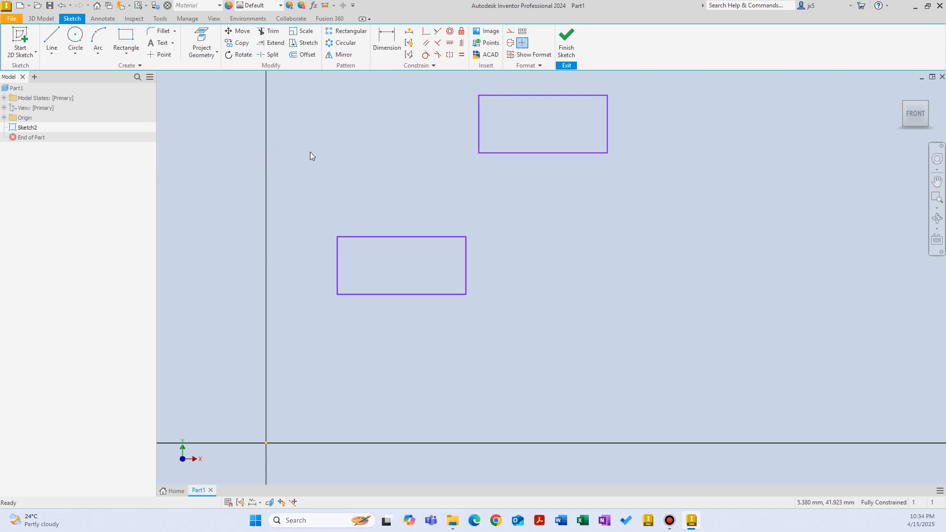
- Delete both rectangles and sketch a larger two-point rectangle above and to the right of the sketch origin
left_click_drag(317, 77, 723, 339)
key("Delete")
right_click(331, 358)
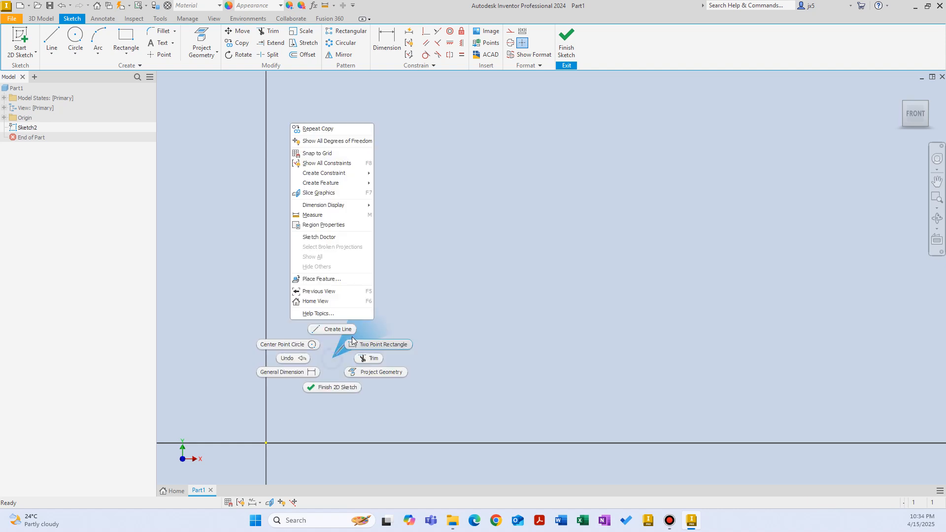
left_click(351, 340)
left_click(339, 350)
left_click(527, 264)
left_click(432, 261)
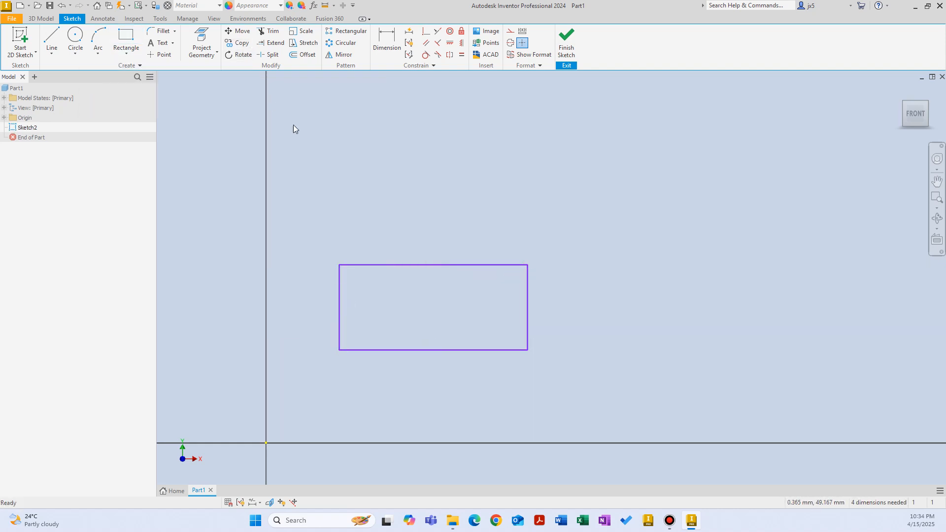
- Try rotating the whole rectangle about the sketch origin, allowing its constraints to be removed, with angles of 45 and 235 degrees
left_click(242, 55)
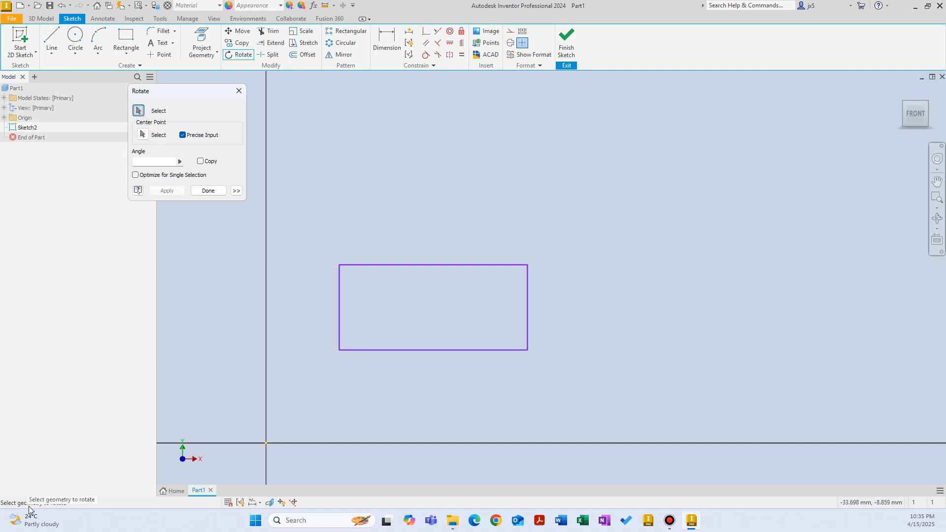
left_click_drag(306, 232, 610, 383)
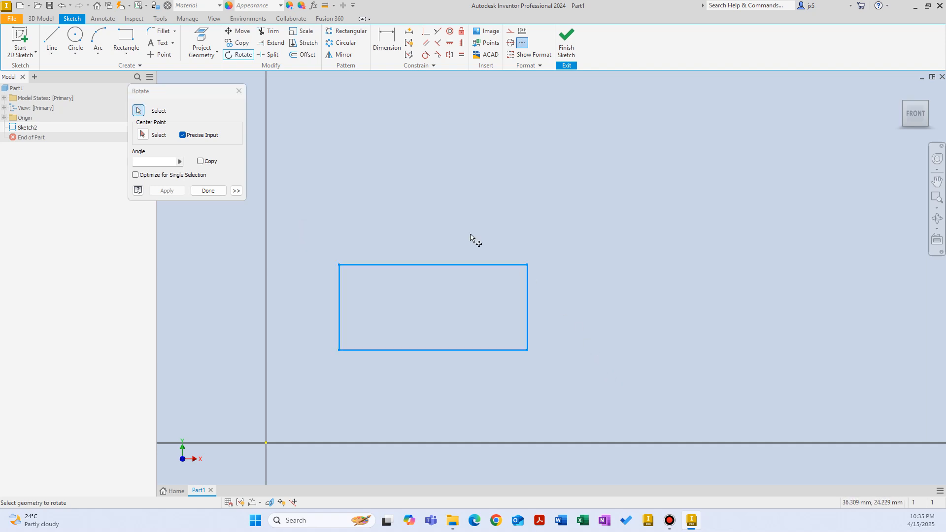
left_click(143, 135)
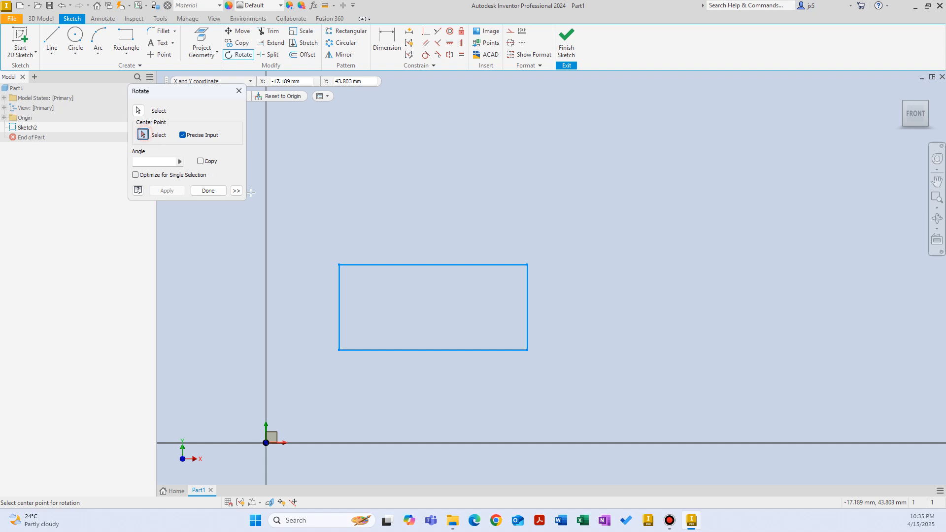
left_click(266, 443)
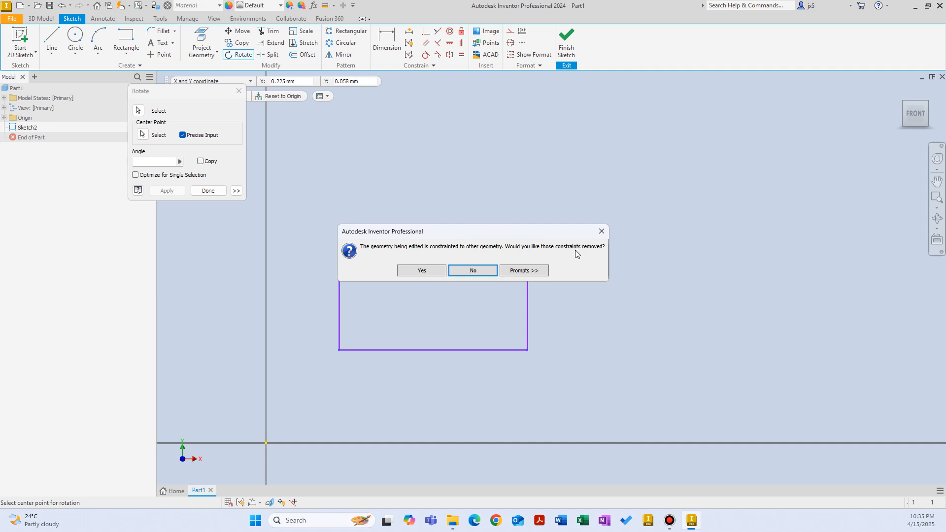
left_click(407, 271)
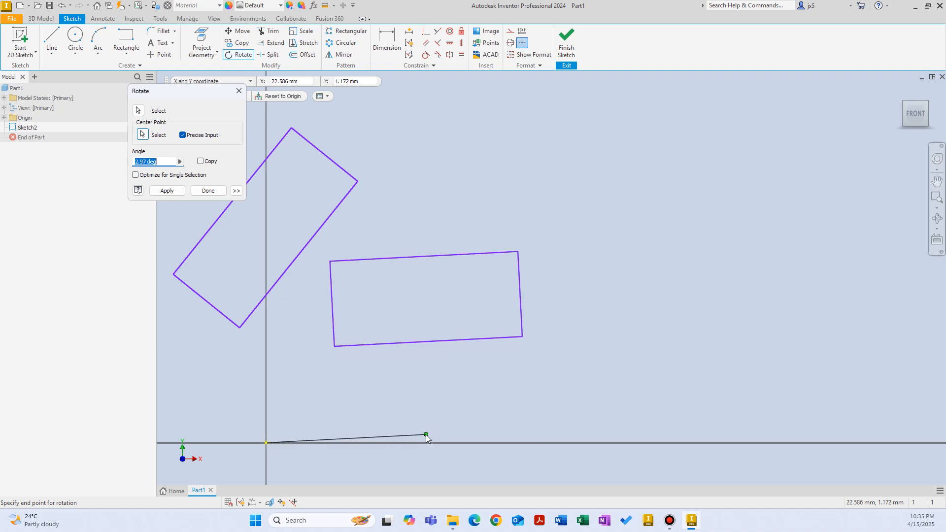
scroll(425, 434, "down", 3)
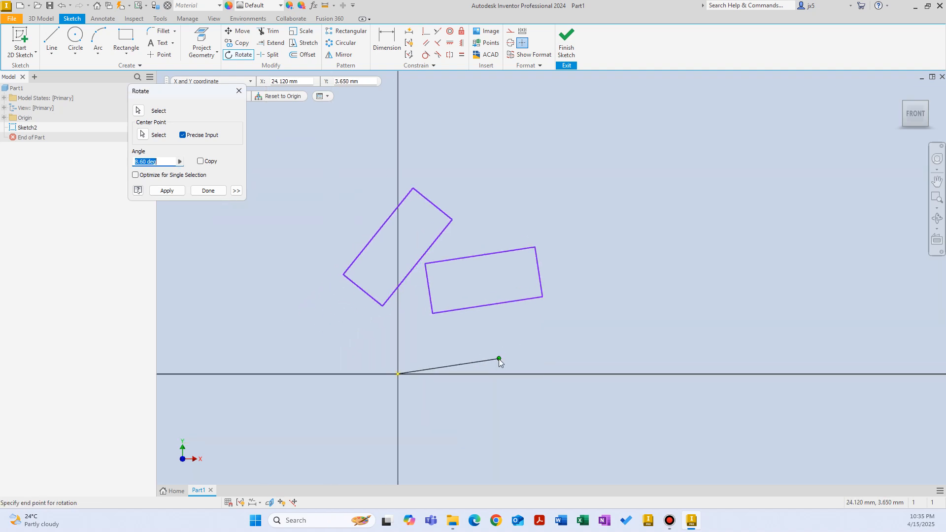
type("45")
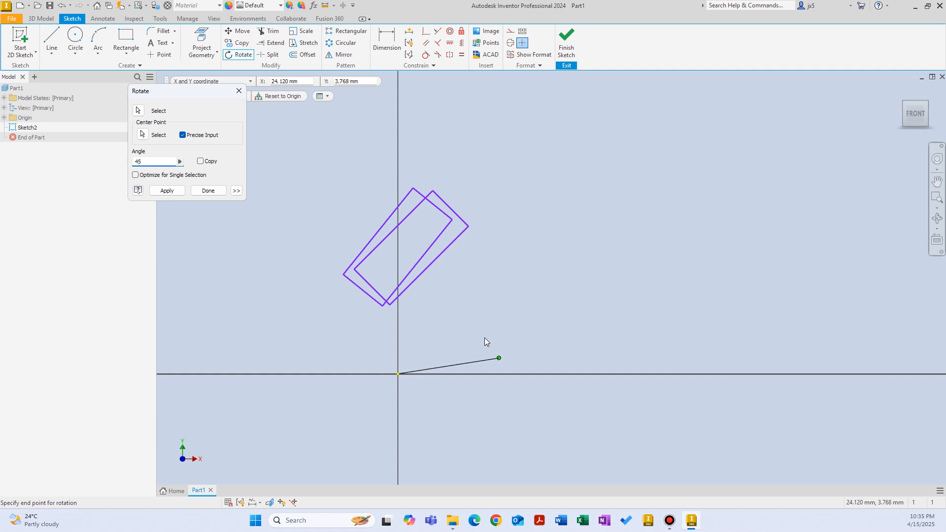
key("BackSpace")
key("BackSpace")
type("235")
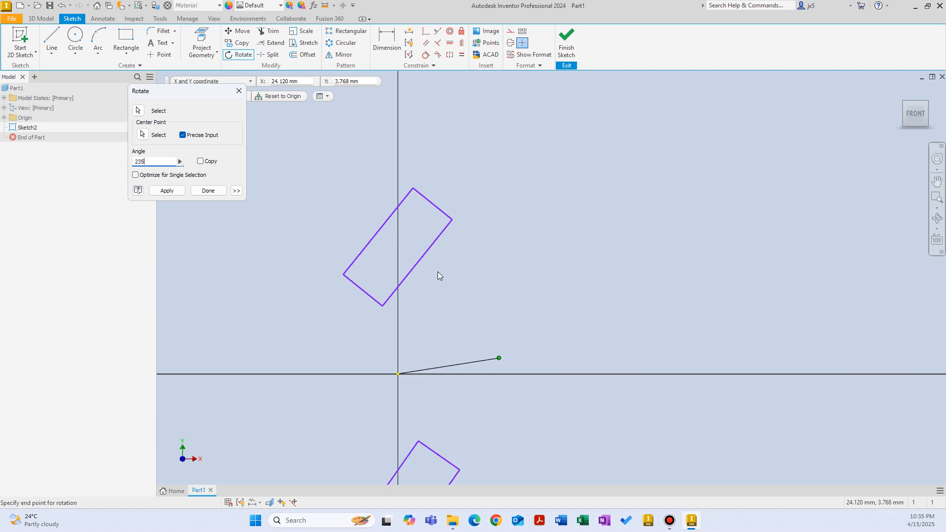
key("Escape")
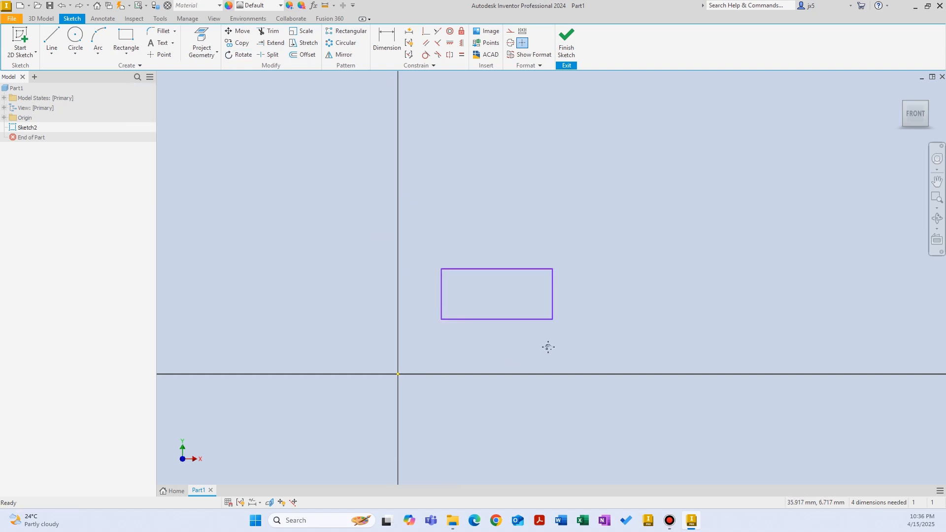
- Delete the rectangle and sketch a new two-point rectangle from the sketch origin, about 68 mm wide and 32 mm high
middle_click_drag(547, 345, 468, 330)
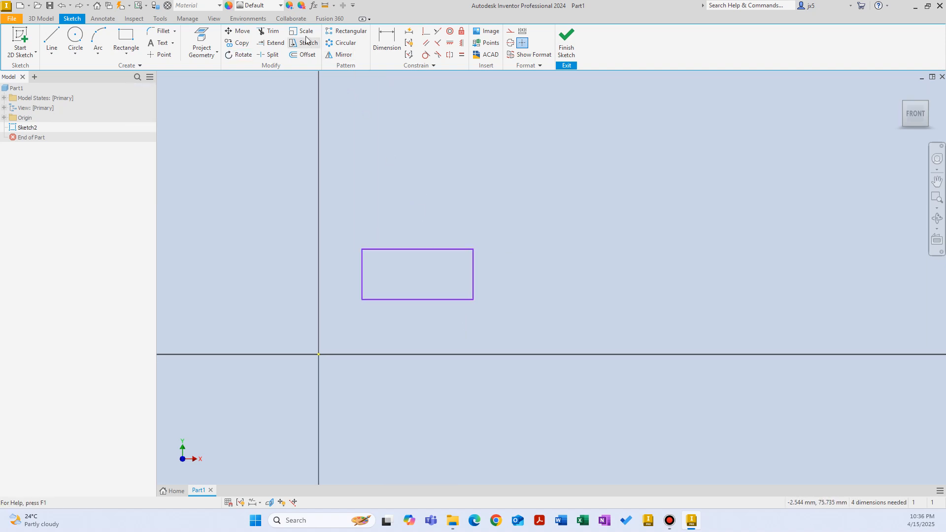
mouse_move(348, 217)
left_mouse_down()
mouse_move(375, 258)
mouse_move(515, 355)
left_mouse_up()
key("Delete")
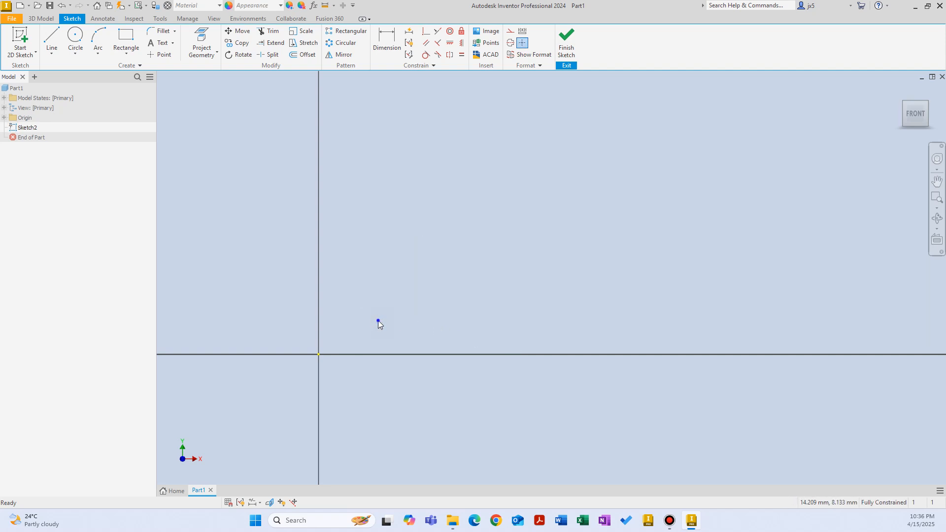
right_click(377, 320)
left_click(408, 309)
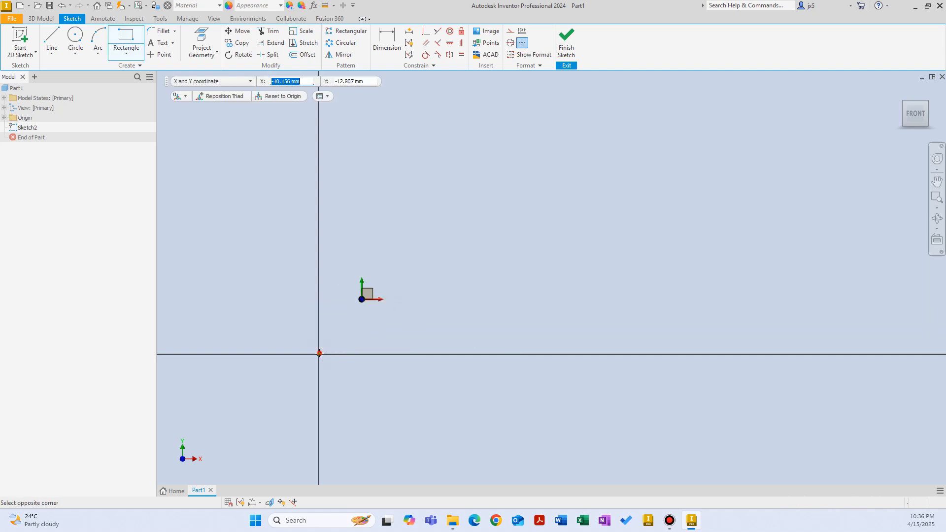
left_click(318, 354)
left_click(603, 202)
- Dimension the rectangle's top edge and set its width to 60 mm
right_click(485, 243)
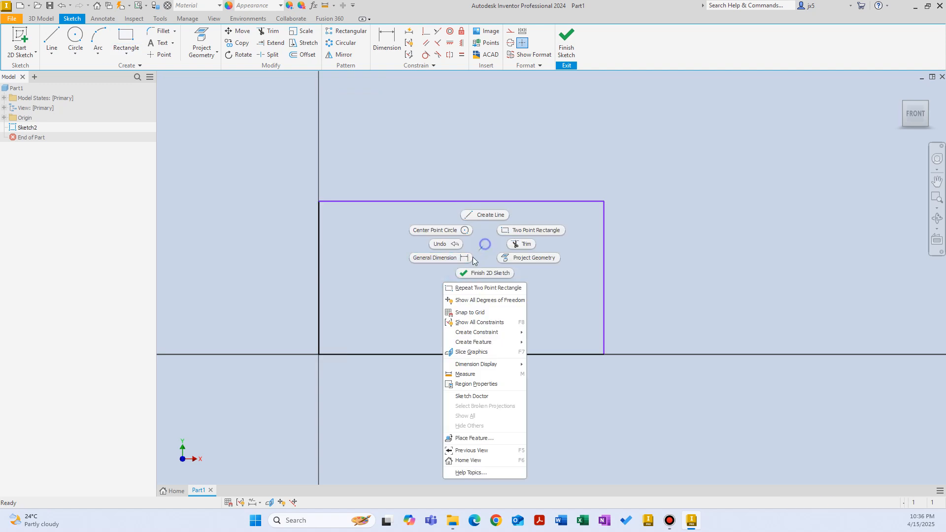
left_click(482, 212)
left_click(480, 204)
left_click(482, 164)
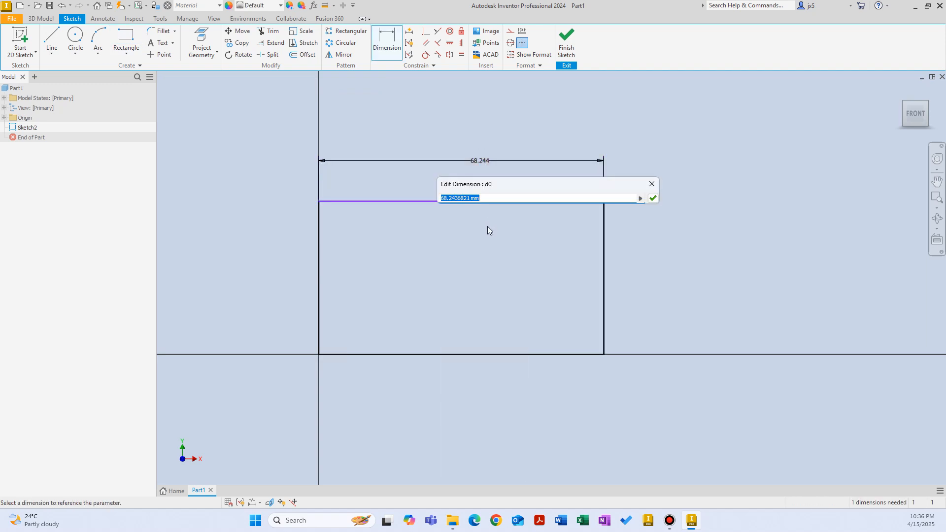
type("60")
key("Return")
- Dimension the rectangle's right edge and set its height to 40 mm
right_click(585, 267)
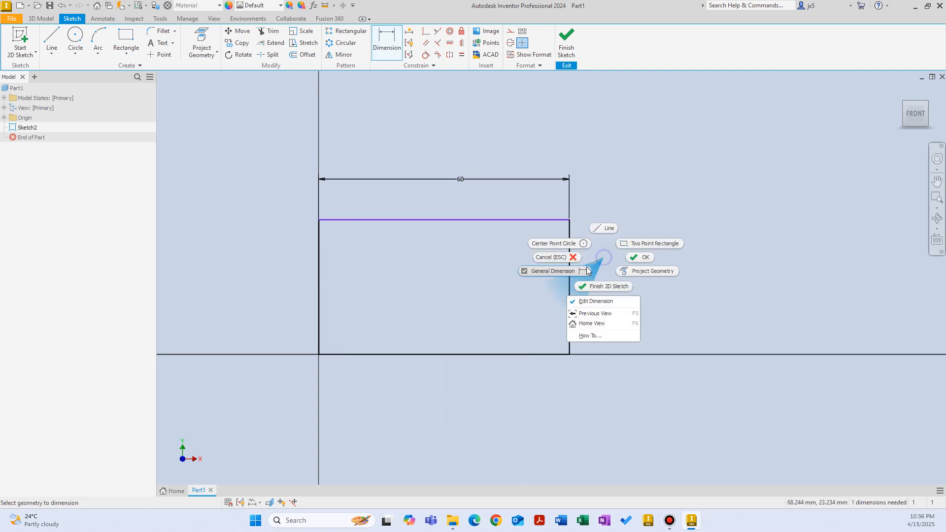
key("Escape")
left_click(569, 284)
left_click(591, 277)
type("5")
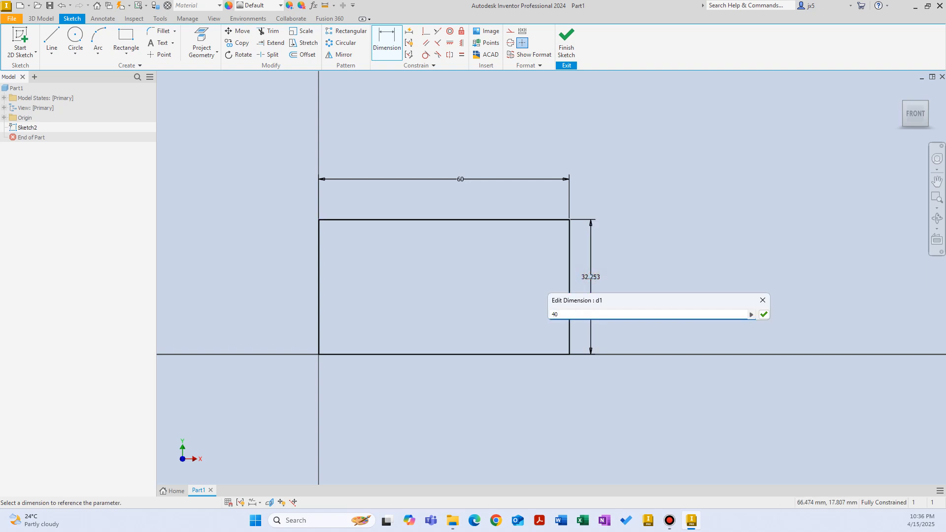
key("Return")
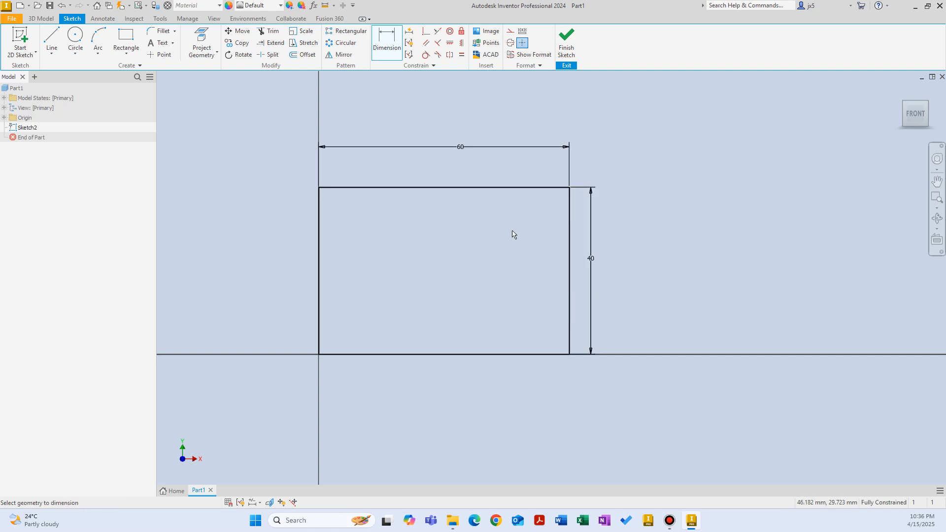
- Set up scaling of the whole rectangle about the sketch origin, allowing its dimensions to be relaxed and constraints removed, and preview freehand sizes
left_click(306, 32)
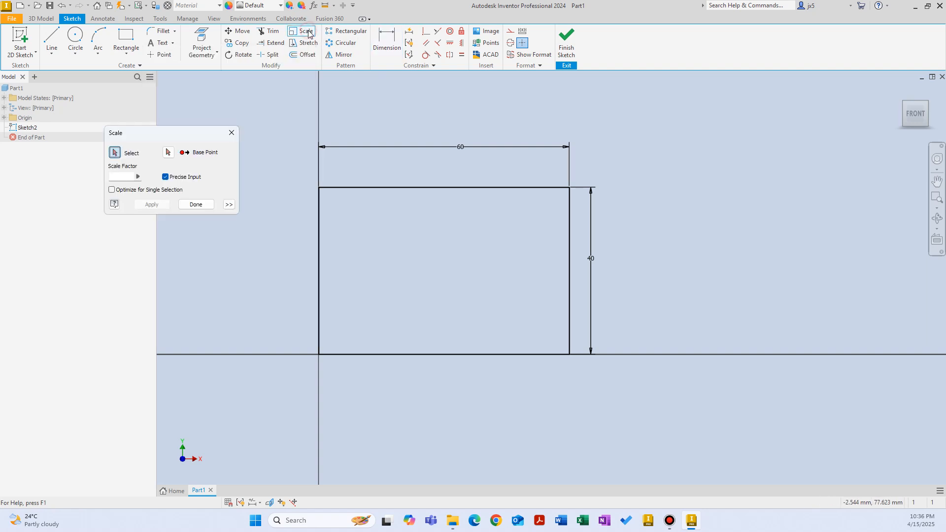
left_click_drag(295, 163, 650, 389)
left_click(168, 153)
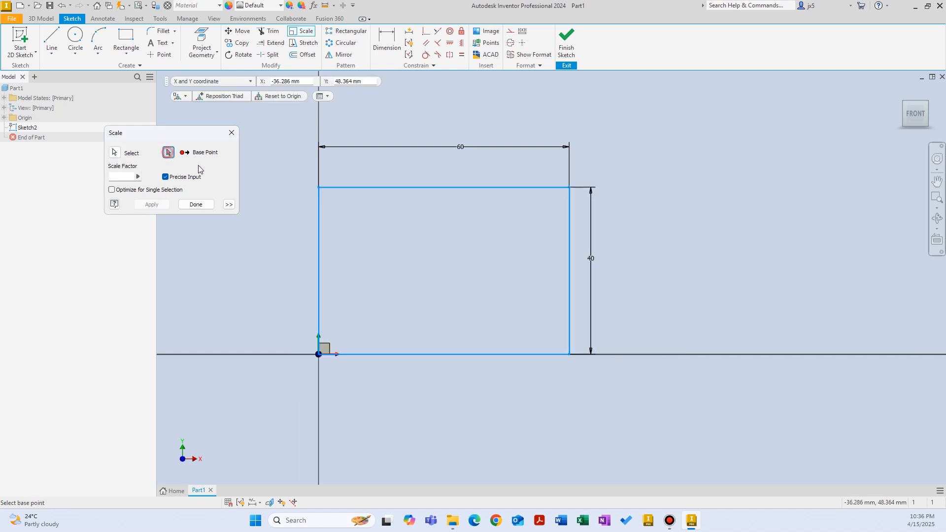
left_click(319, 354)
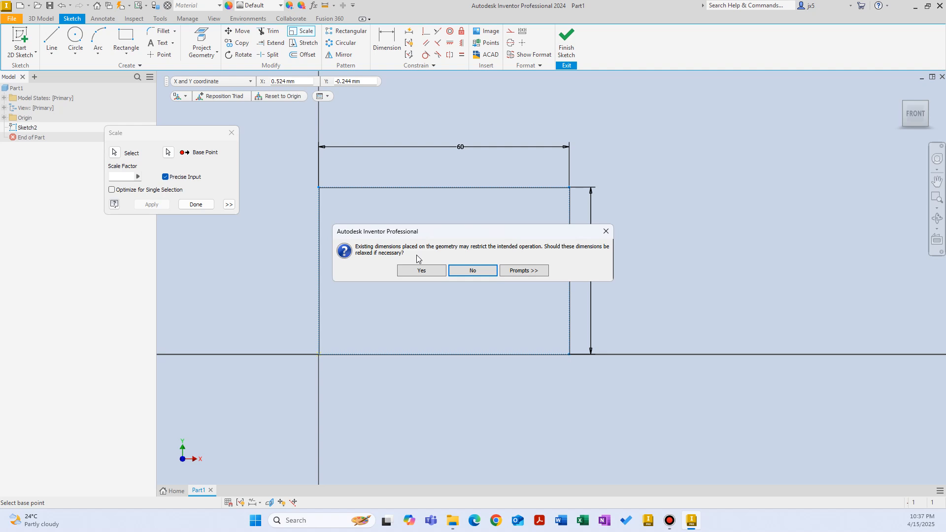
left_click(422, 270)
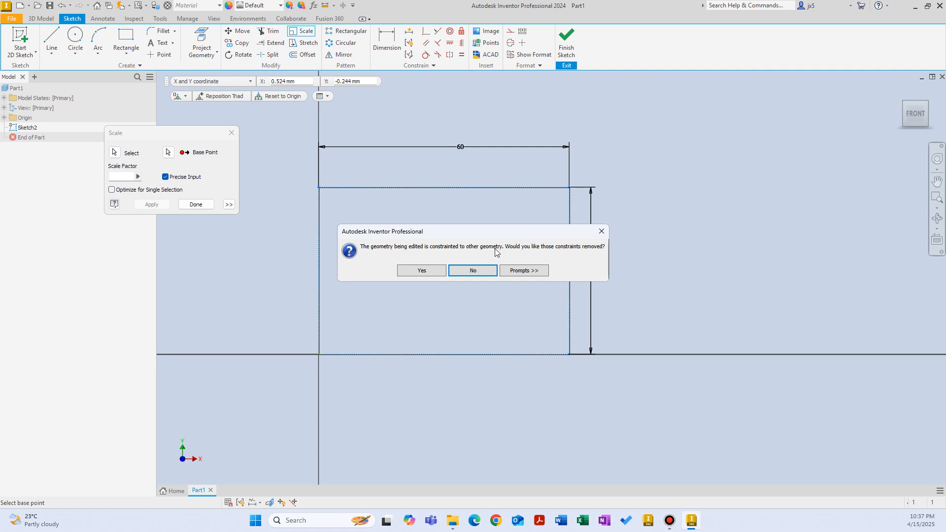
left_click(434, 271)
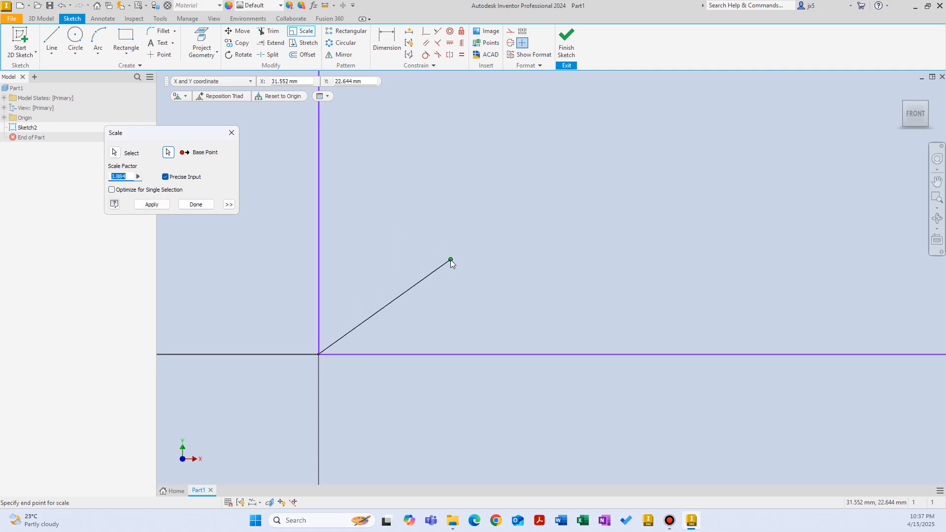
scroll(449, 260, "up", 5)
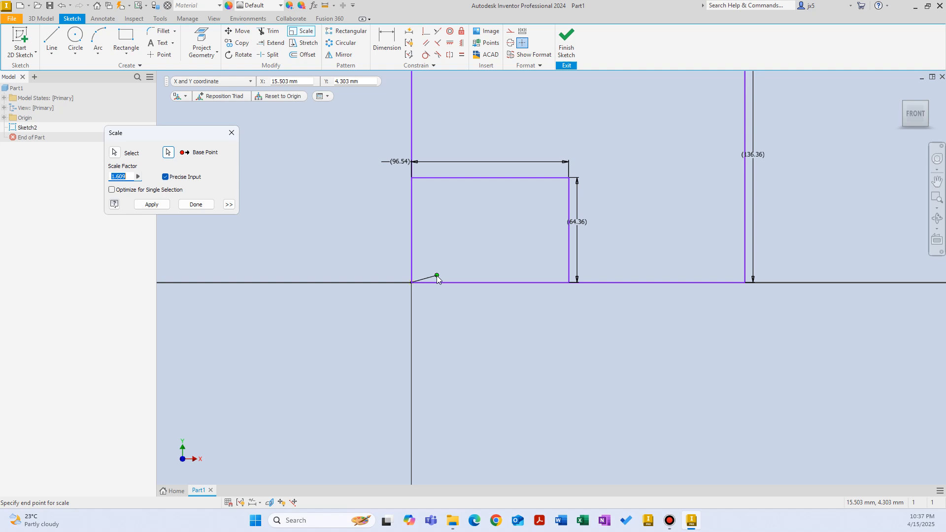
scroll(438, 294, "down", 4)
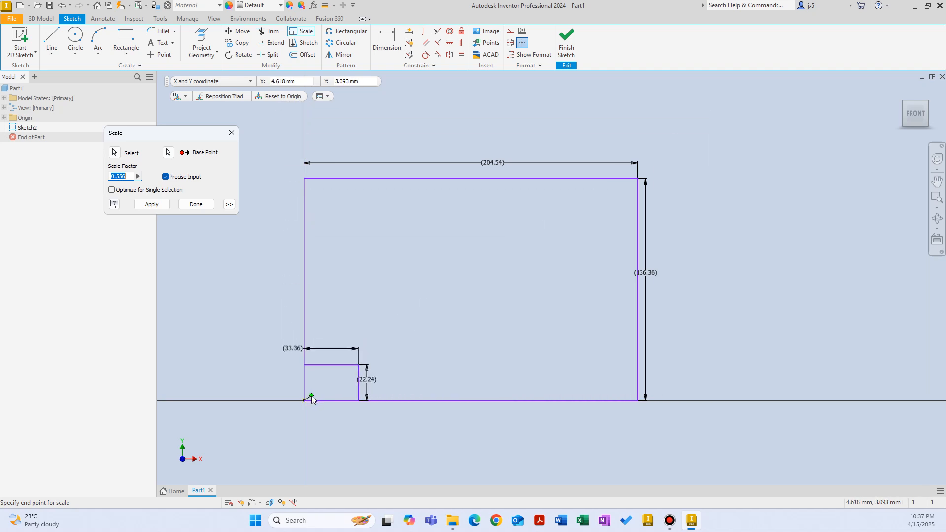
scroll(368, 380, "up", 2)
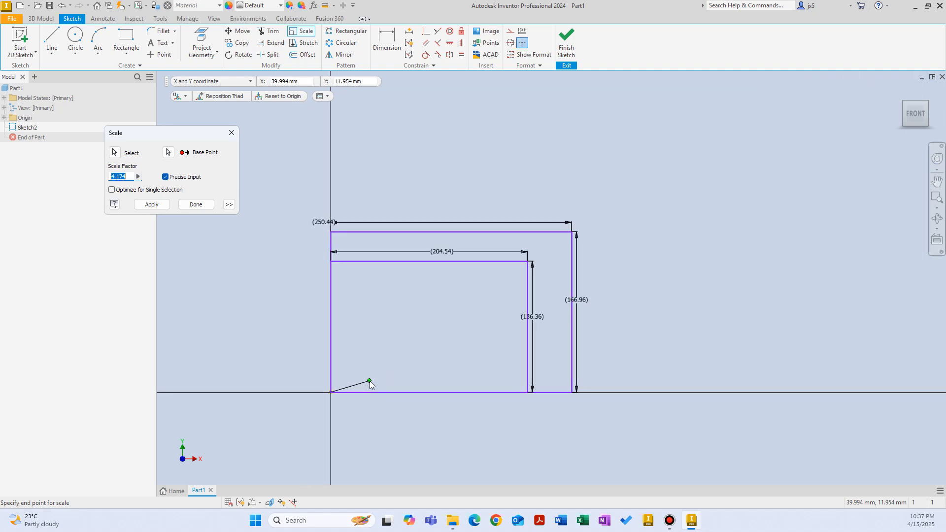
middle_click_drag(369, 383, 340, 392)
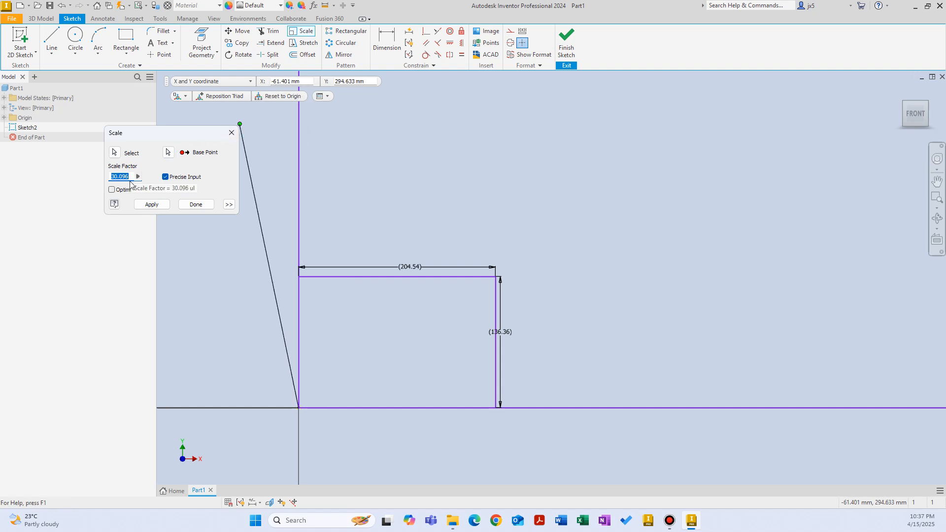
- Preview scale factors of 2 and 4, and scale the rectangle by a factor of 6
type("2")
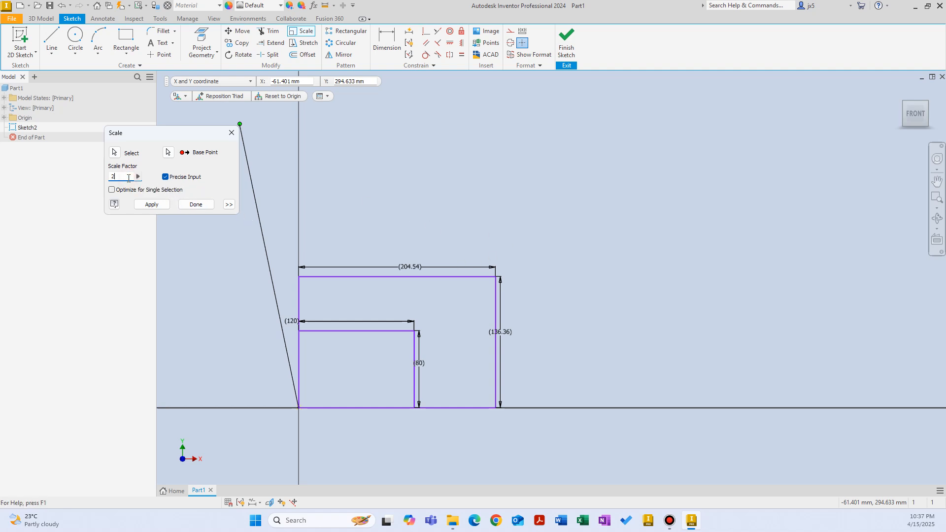
key("BackSpace")
type("4")
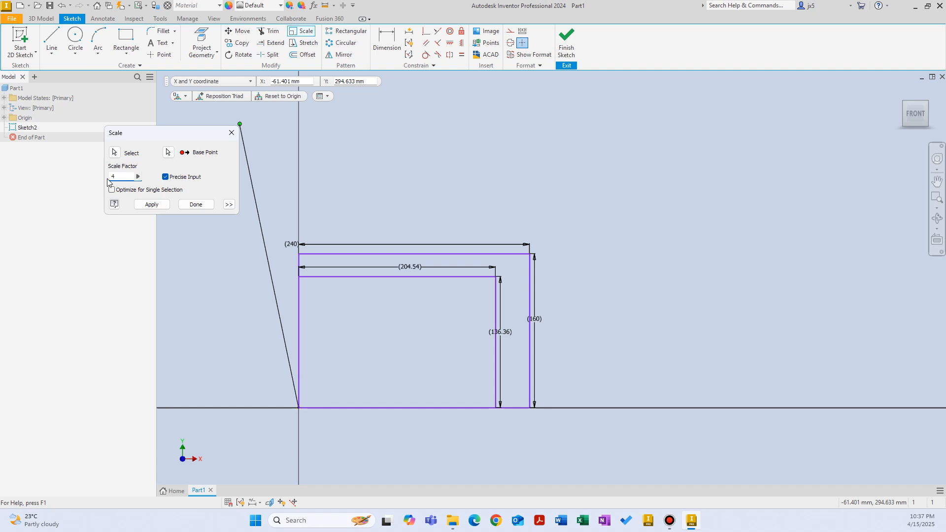
key("BackSpace")
type("6")
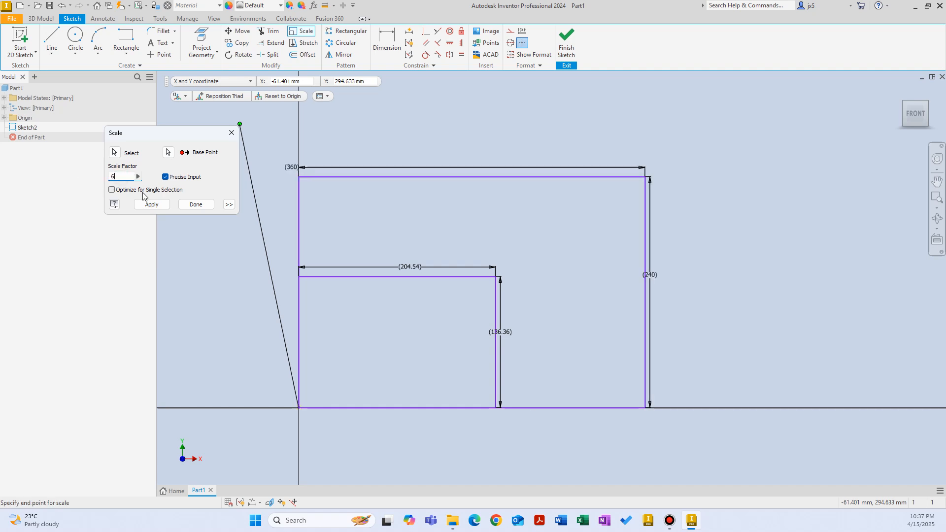
left_click(154, 205)
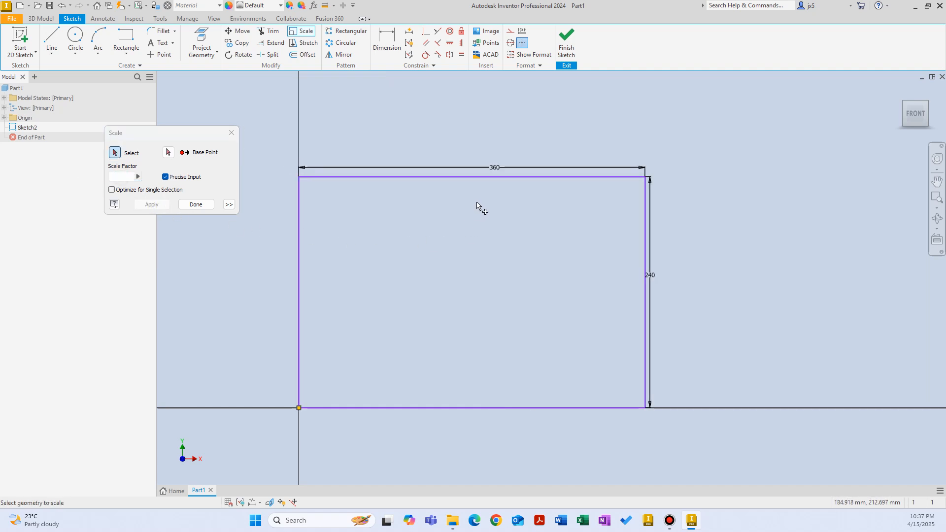
left_click(202, 203)
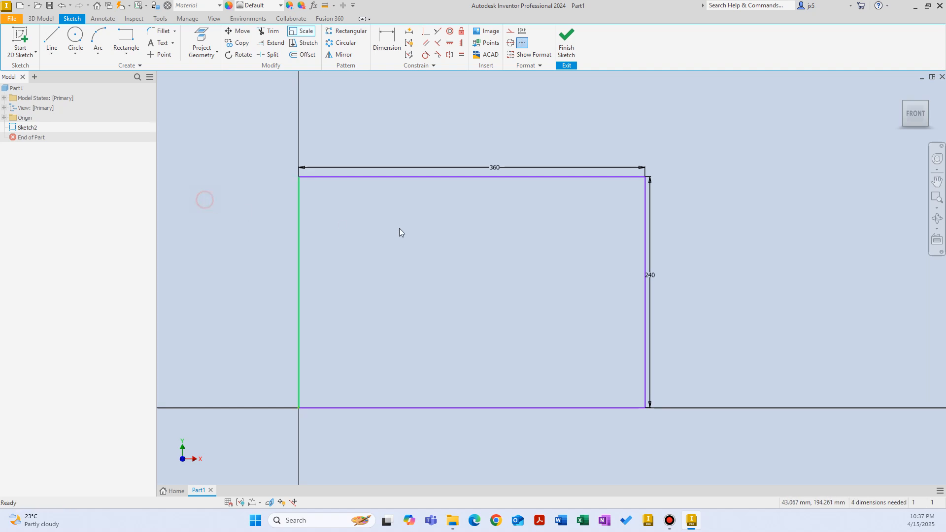
- Undo and redo the rectangle's scaling
key("ctrl+z")
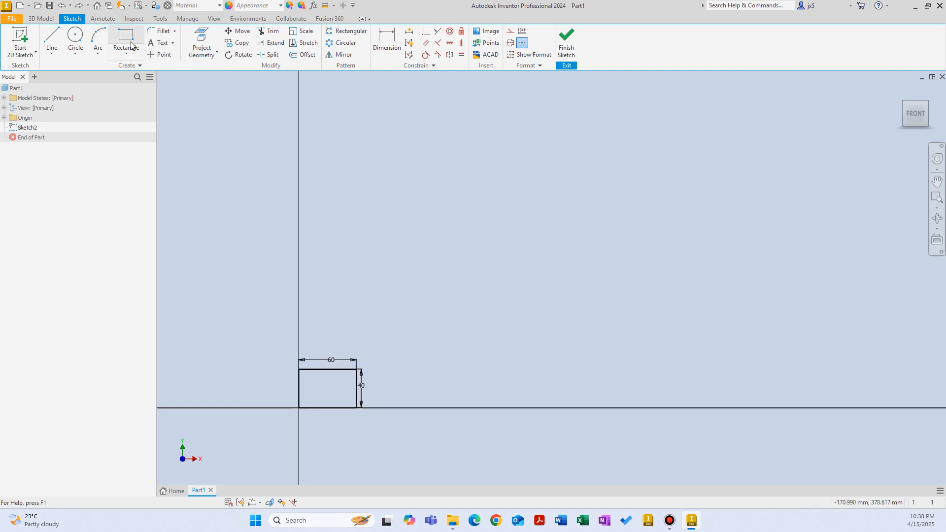
left_click(79, 6)
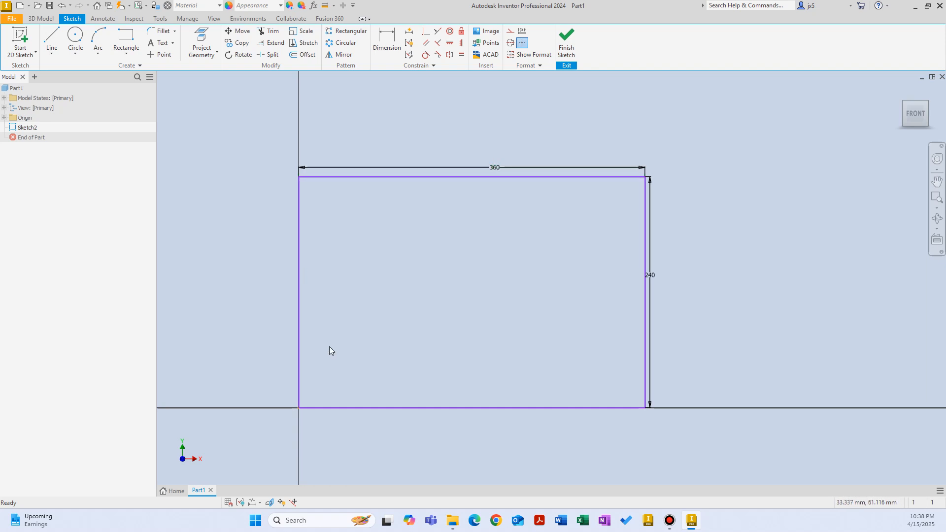
- Constrain the scaled rectangle's lower-left corner coincident with the sketch origin
mouse_move(250, 114)
left_mouse_down()
mouse_move(715, 443)
mouse_move(617, 399)
mouse_move(370, 194)
mouse_move(332, 194)
mouse_move(427, 184)
mouse_move(433, 159)
left_mouse_up()
left_click(401, 236)
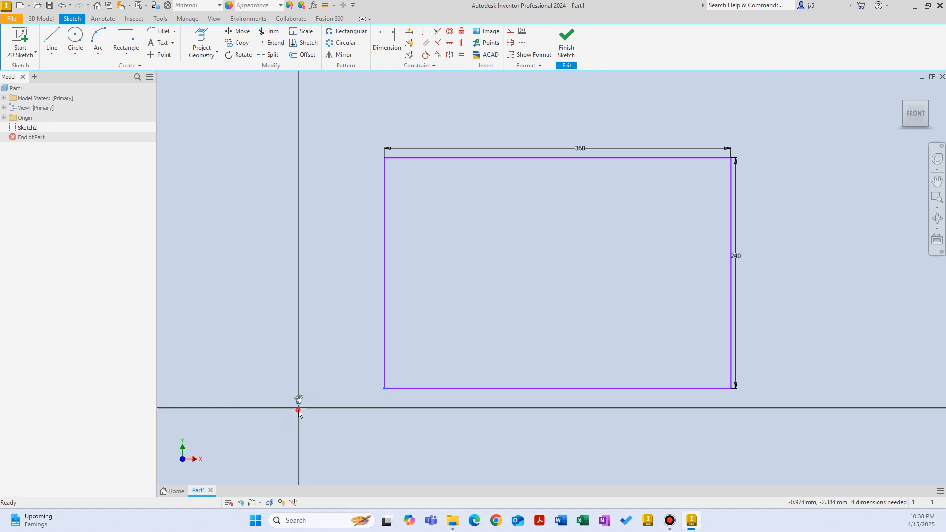
left_click(426, 31)
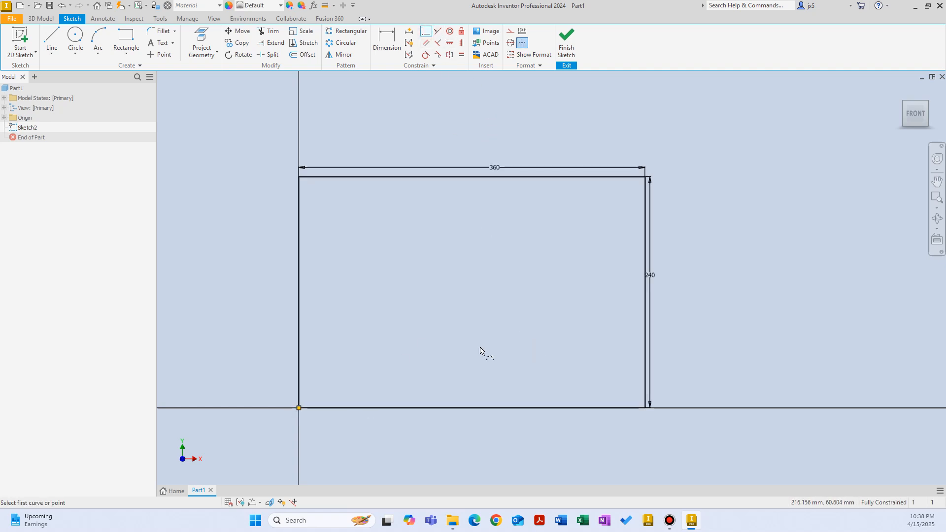
right_click(446, 310)
left_click(485, 309)
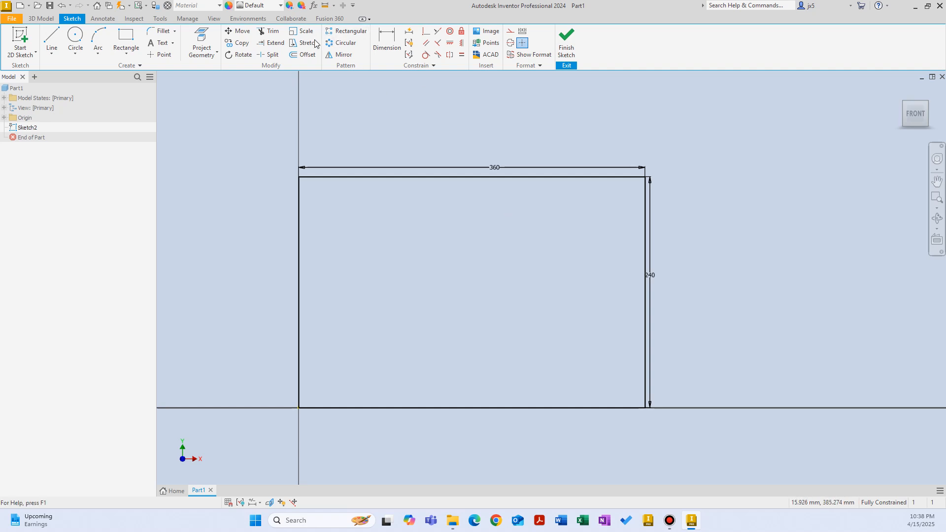
left_click(393, 88)
middle_click_drag(497, 247, 387, 199)
left_click(405, 184)
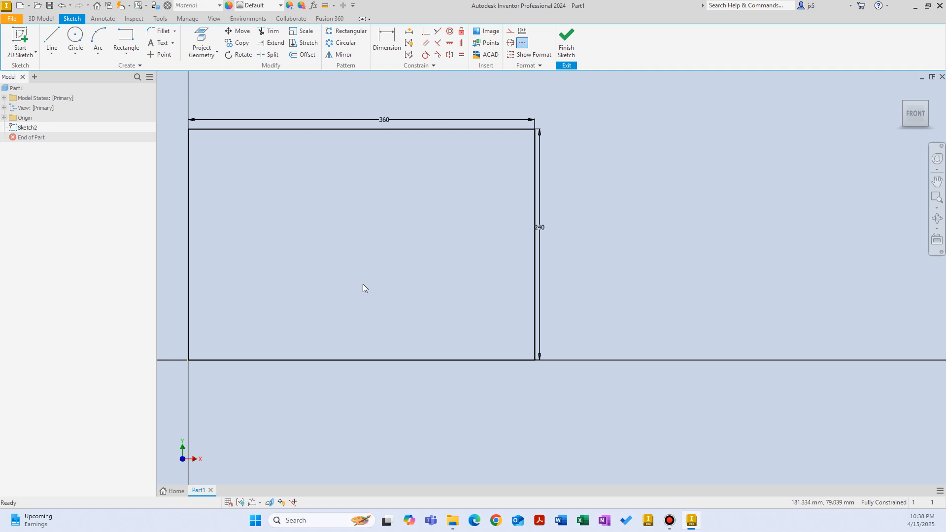
middle_click_drag(362, 284, 427, 289)
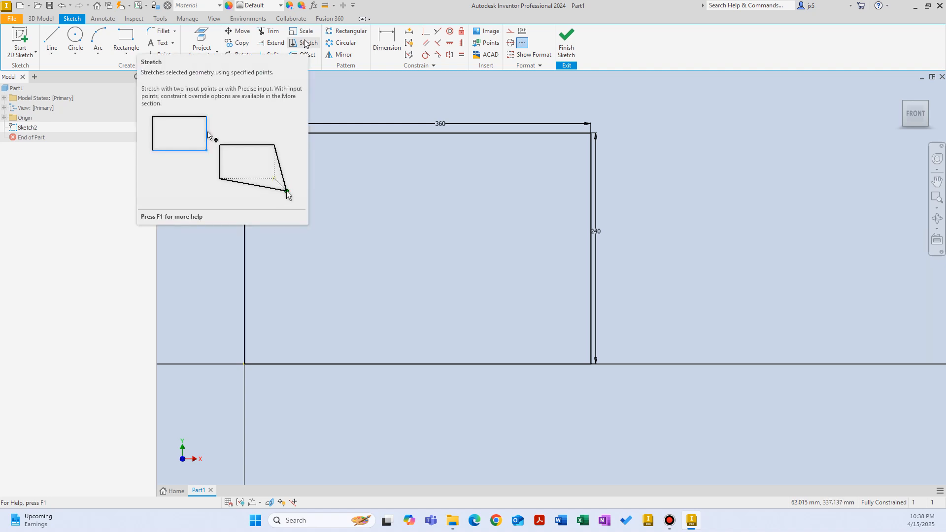
right_click(480, 227)
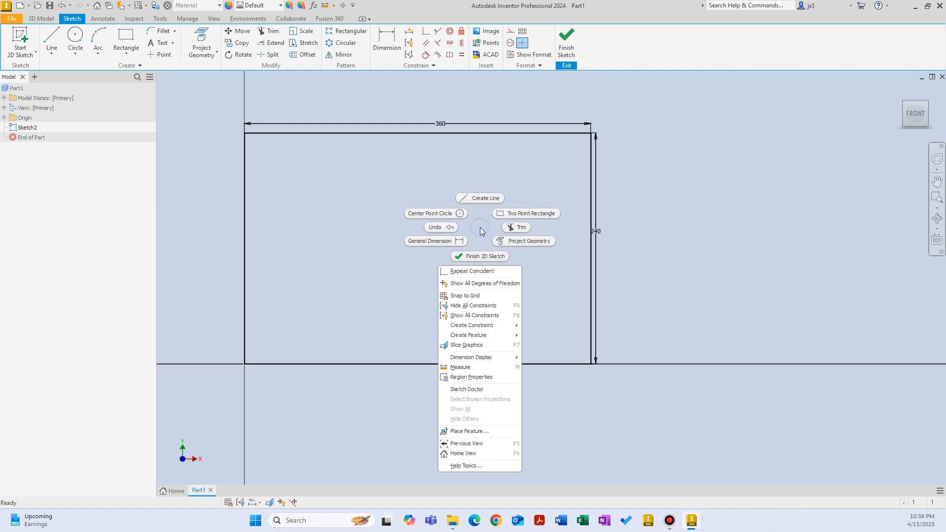
key("Escape")
- Stretch the rectangle's bottom and right edges outward from the lower-right corner, relaxing dimensions and removing constraints, making the right edge about 333 mm long
left_click(304, 42)
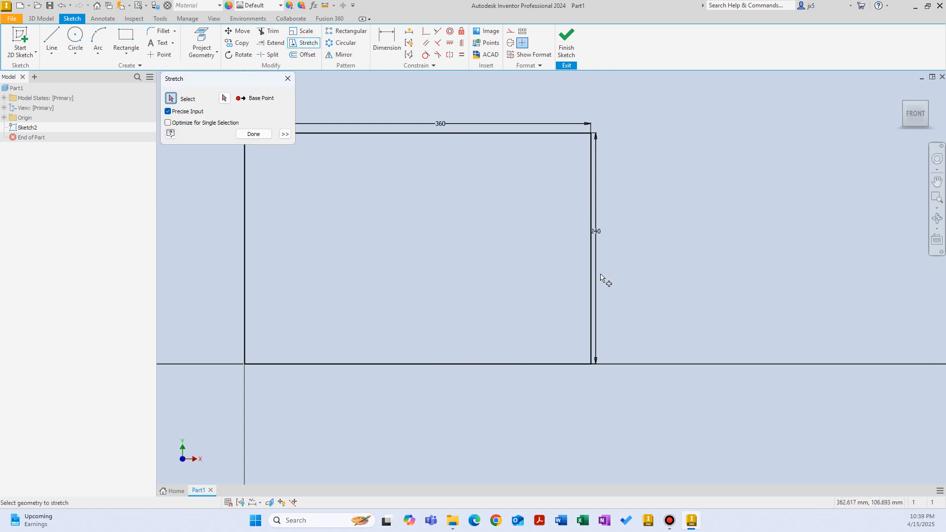
left_click(592, 297)
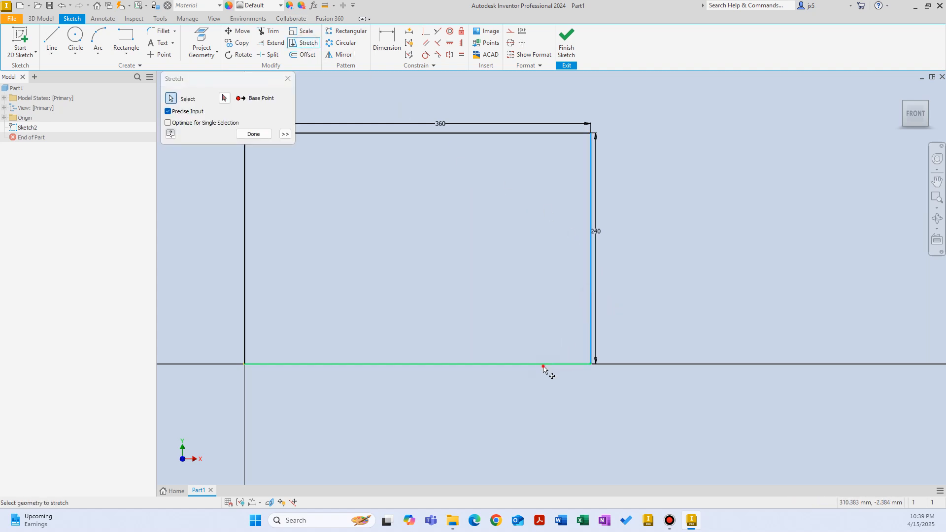
left_click(546, 364)
left_click(224, 98)
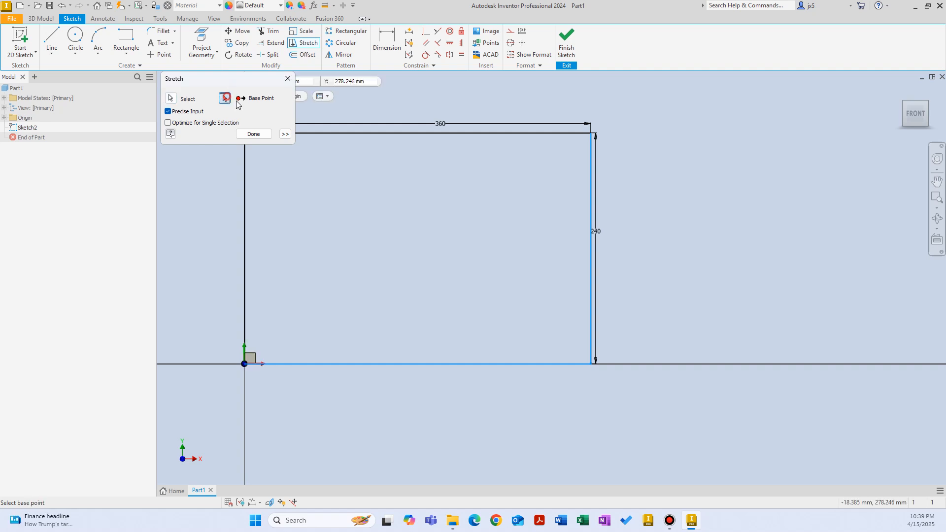
left_click(592, 365)
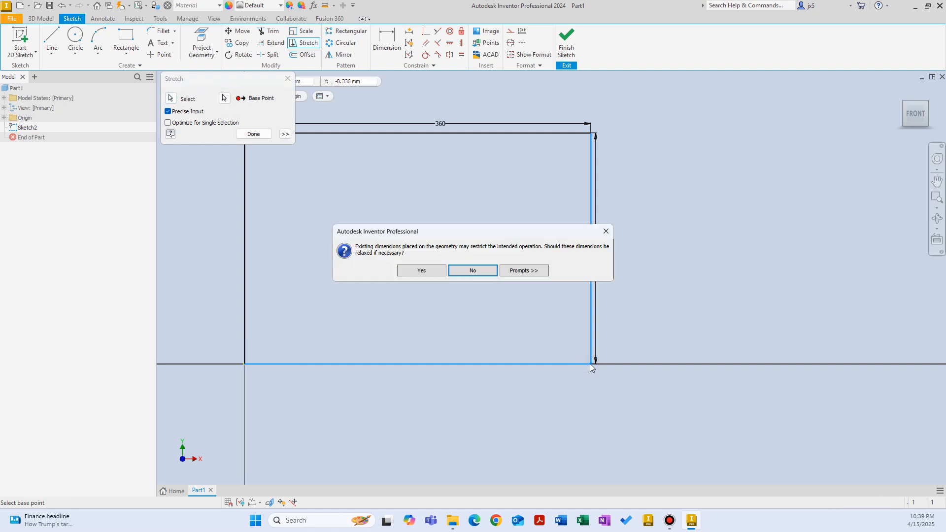
left_click(419, 270)
left_click(420, 271)
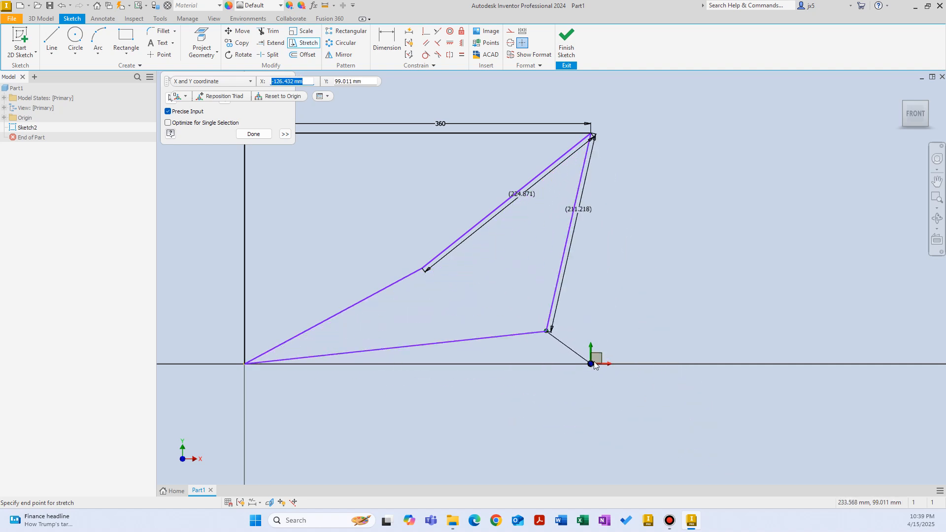
left_click(688, 437)
key("Escape")
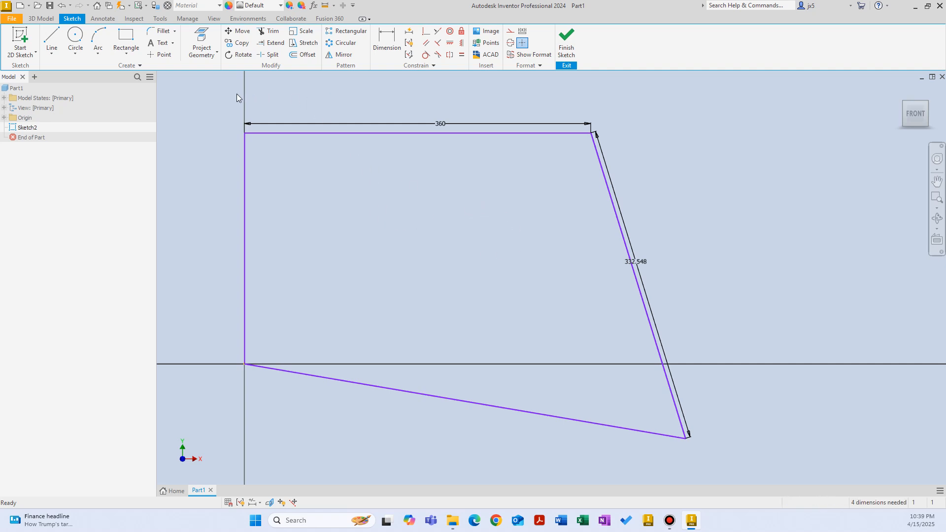
- Delete all of the stretched shape's lines and dimensions from the sketch
mouse_move(230, 97)
left_mouse_down()
mouse_move(269, 145)
mouse_move(261, 146)
left_mouse_up()
left_click_drag(320, 192, 215, 118)
key("Delete")
left_click(383, 205)
left_click_drag(713, 454, 581, 309)
key("Delete")
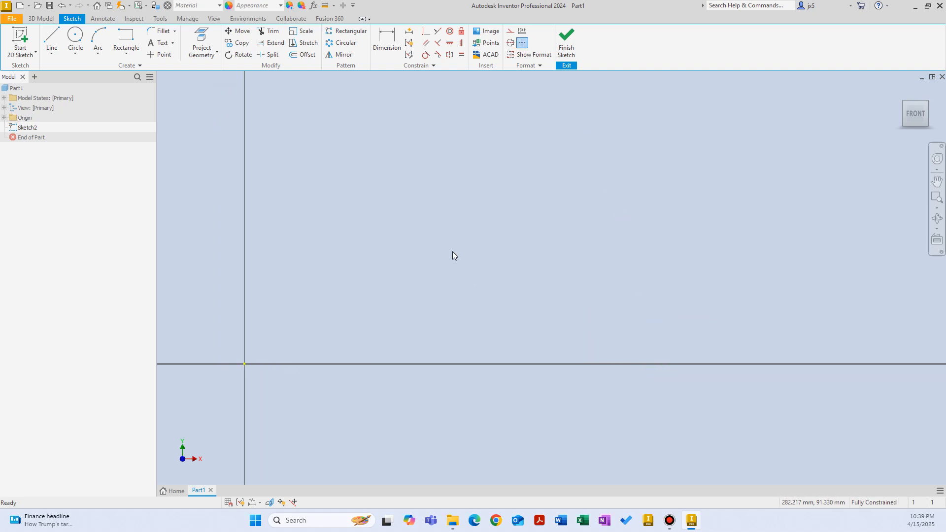
left_click(423, 233)
- Sketch a freehand centre-point circle centred about 96 mm right of and 110 mm above the sketch origin
right_click(361, 197)
left_click(338, 183)
left_click(336, 257)
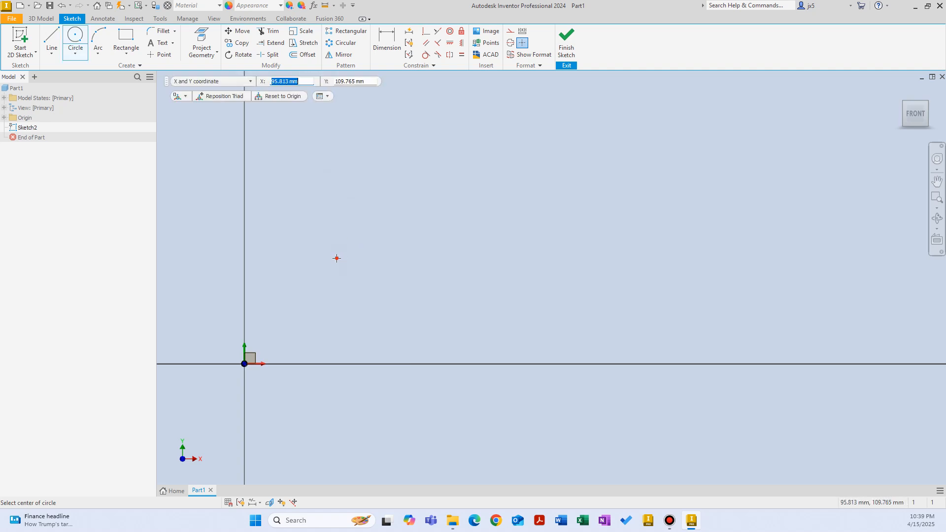
left_click(398, 206)
right_click(475, 192)
left_click(514, 190)
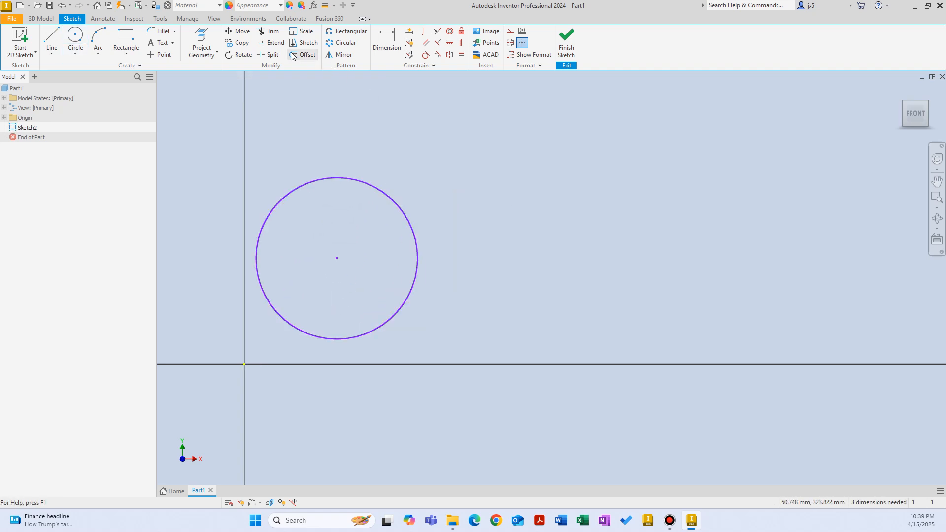
left_click(271, 56)
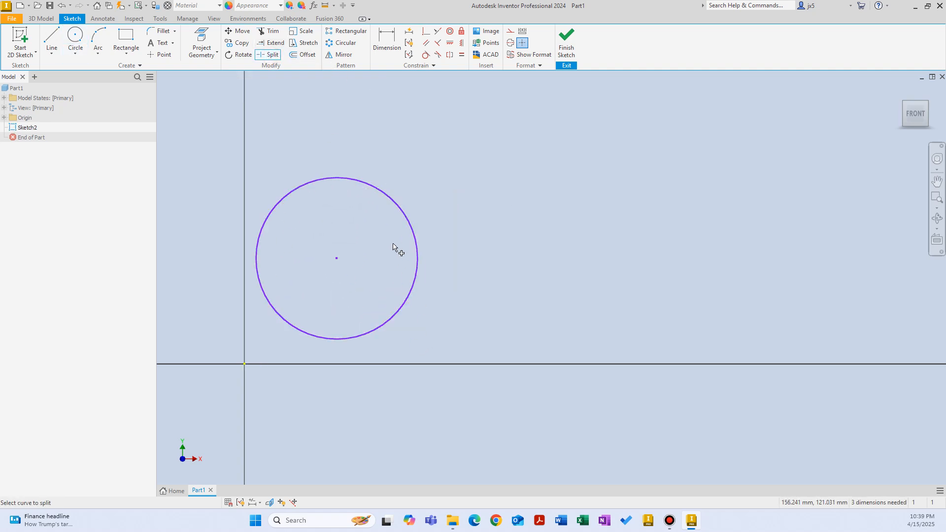
right_click(422, 175)
left_click(470, 173)
- Sketch a horizontal line across the circle slightly above its centre, extending past both sides
right_click(488, 210)
left_click(485, 169)
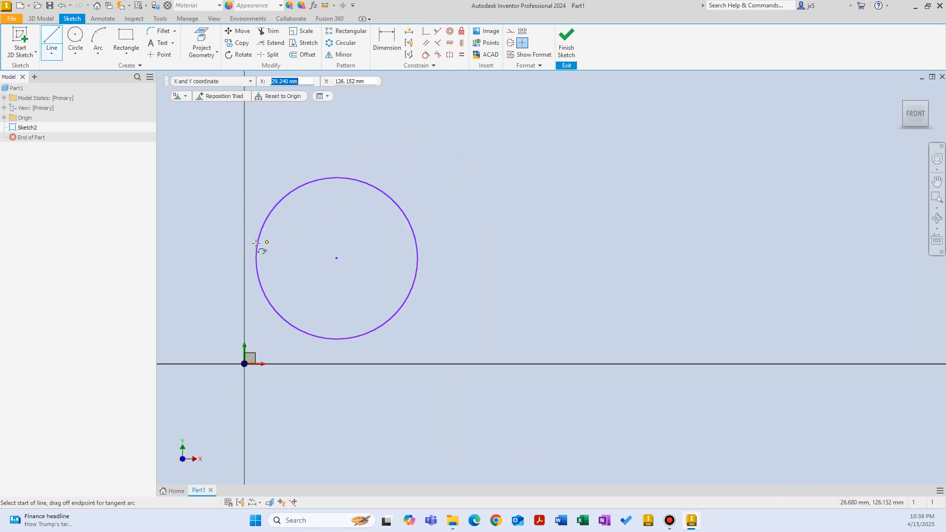
left_click(212, 248)
left_click(456, 247)
right_click(470, 209)
left_click(474, 194)
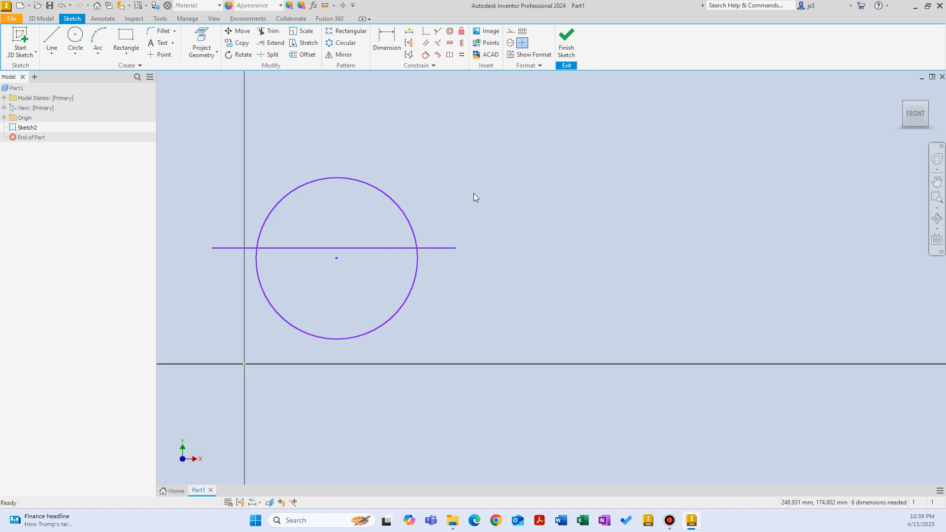
left_click(278, 52)
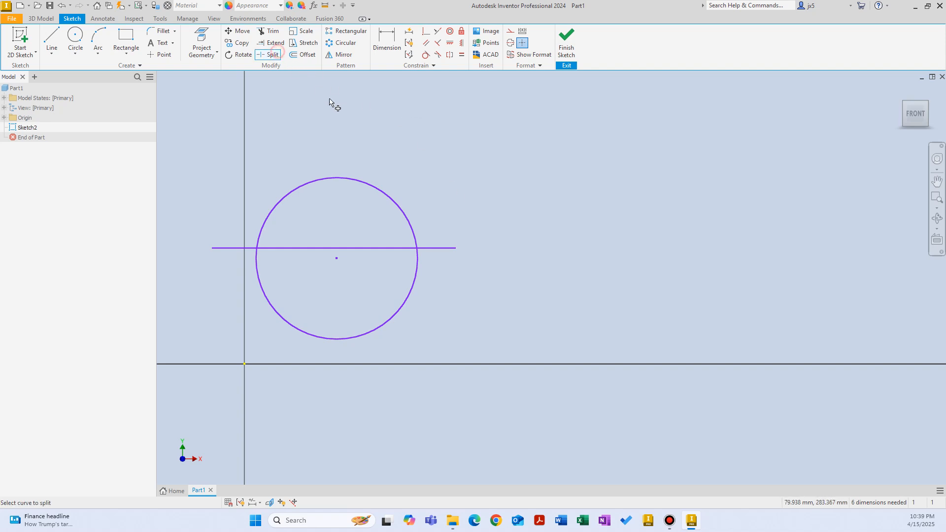
right_click(395, 104)
left_click(417, 102)
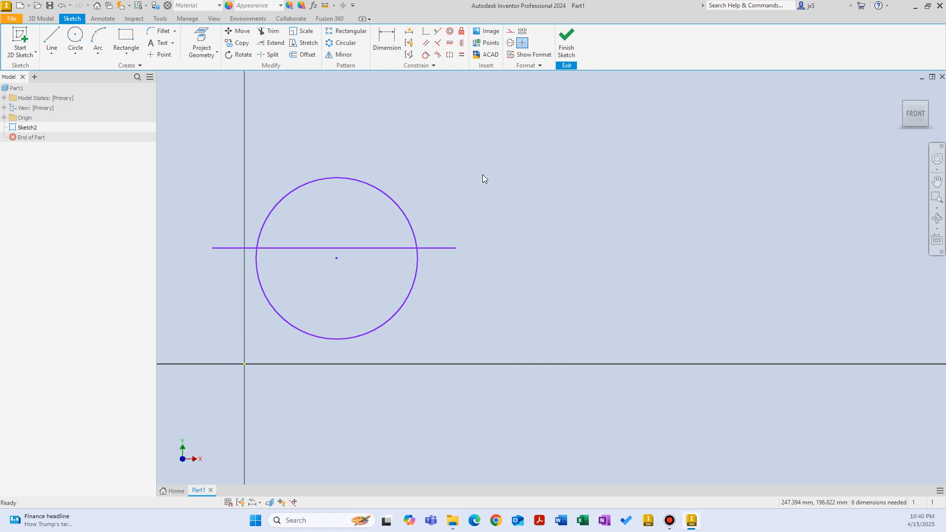
left_click(368, 185)
left_click(429, 155)
- Split the circle where the horizontal line crosses it, and select the lower and upper arcs separately
left_click(275, 55)
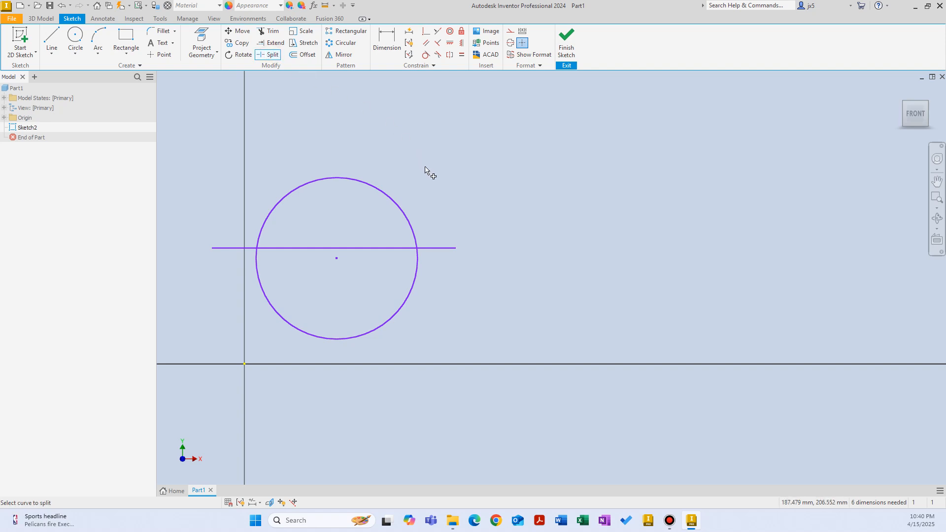
left_click(385, 198)
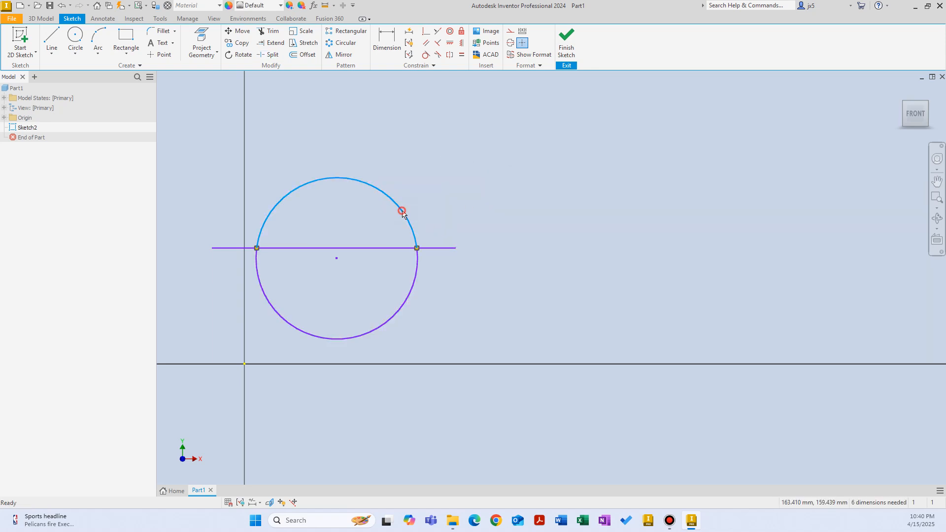
left_click(413, 279)
left_click(402, 211)
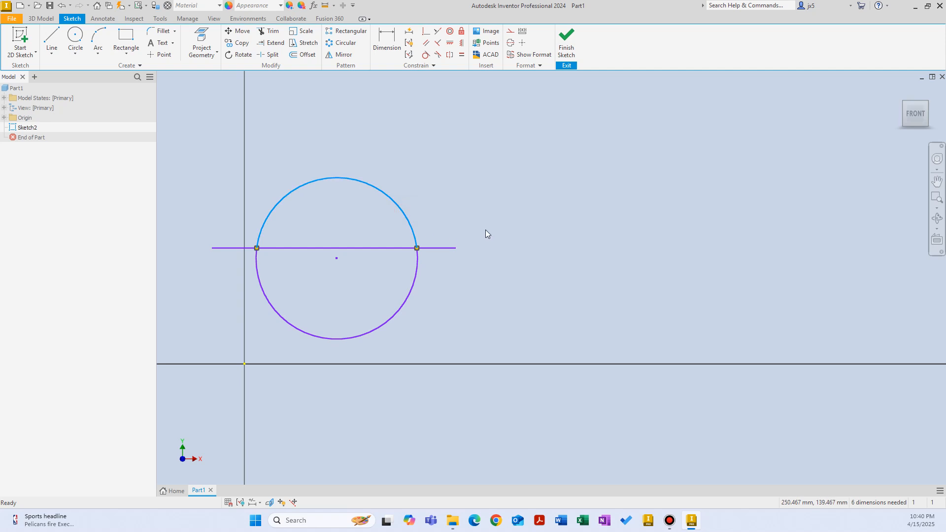